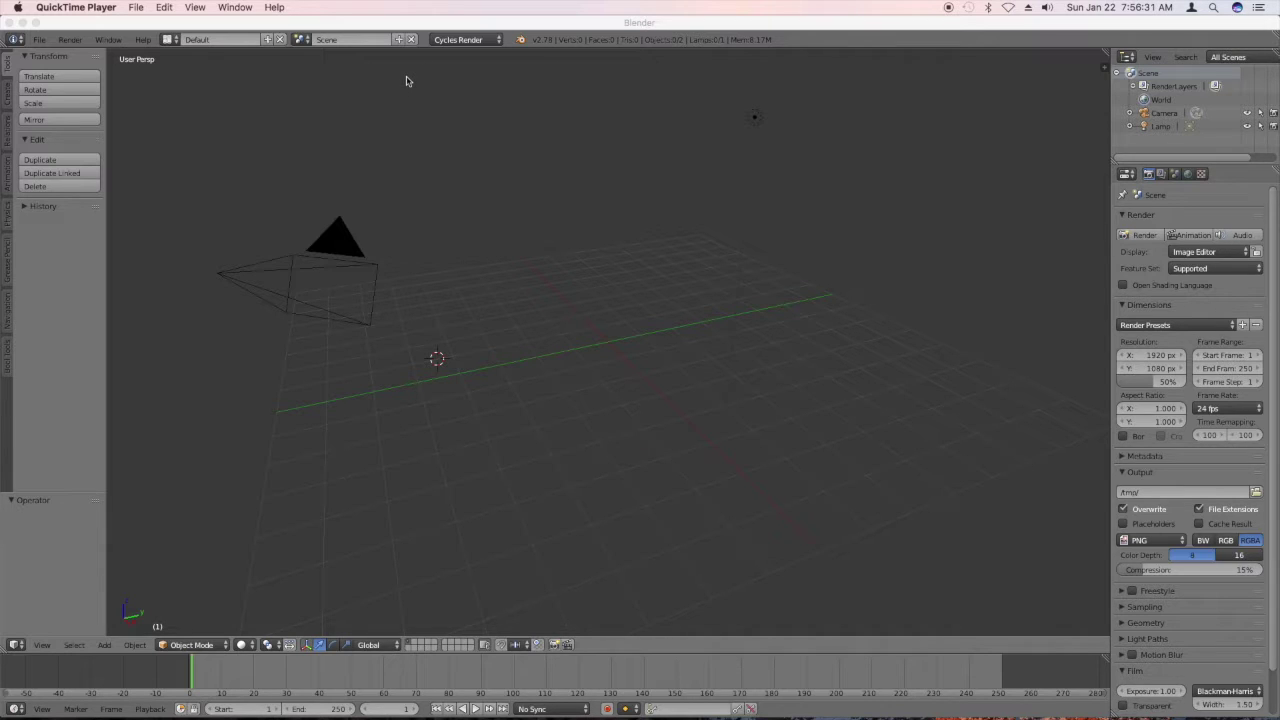
- Switch from Blender's empty scene to Bricksmith's empty untitled model
key(super+Tab)
key(super+Tab)
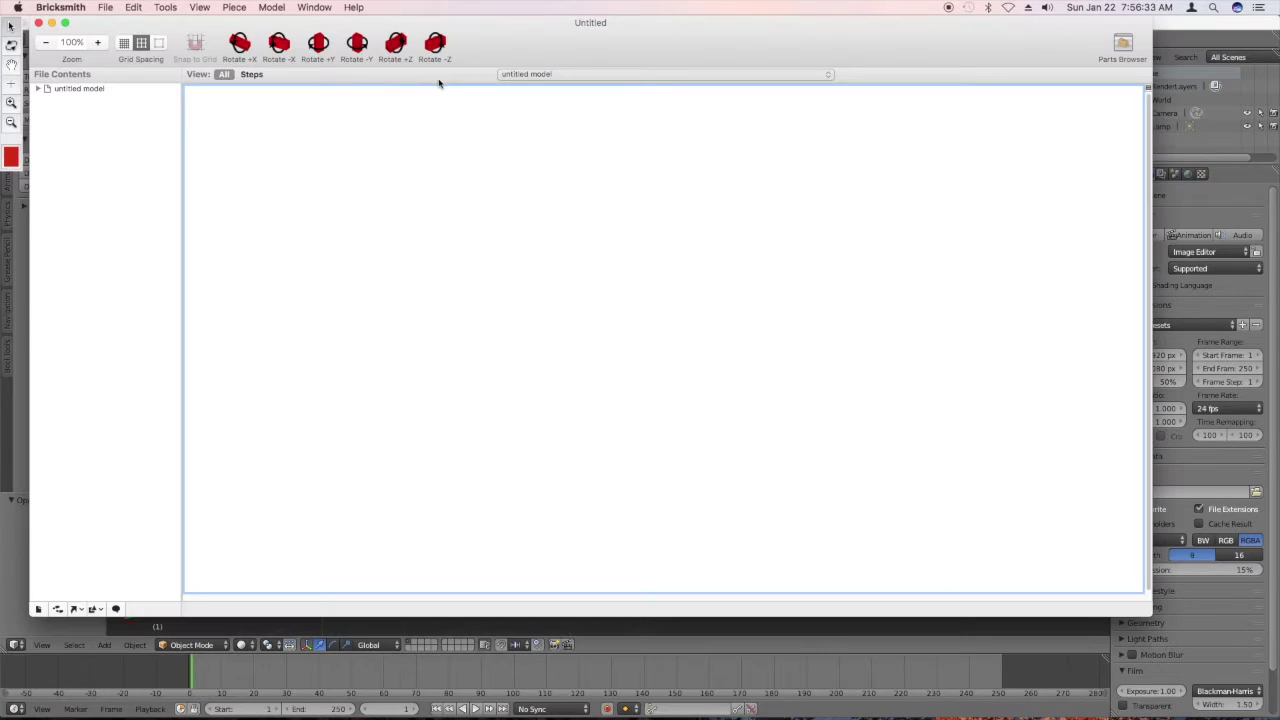
click(114, 7)
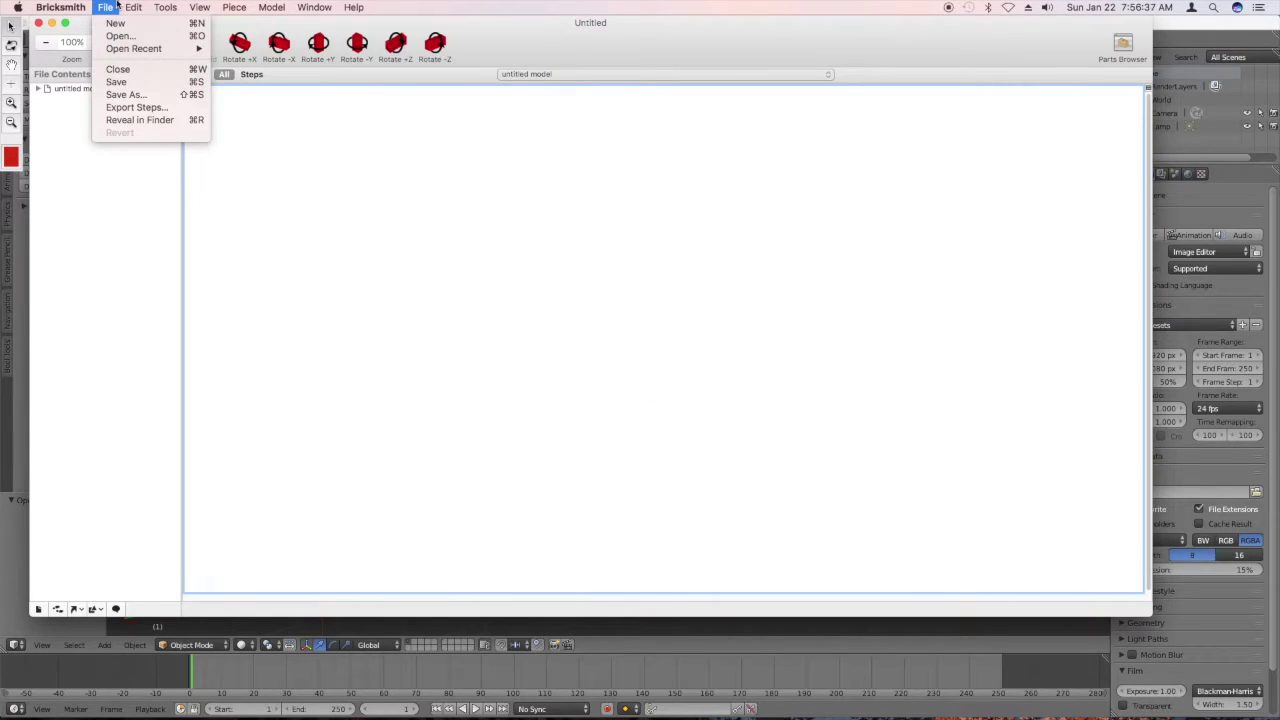
- Insert a minifigure with the Minifig Head with Solid Stud and plain Minifig Torso
click(116, 7)
click(271, 7)
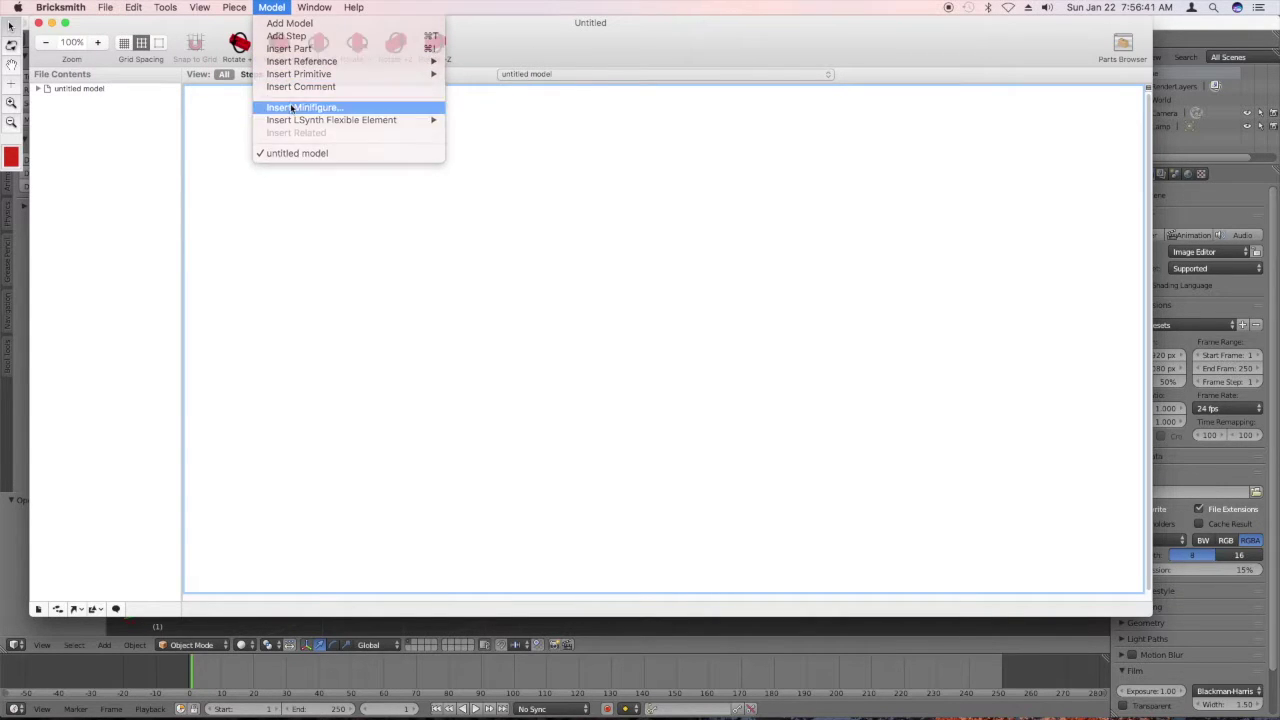
click(292, 107)
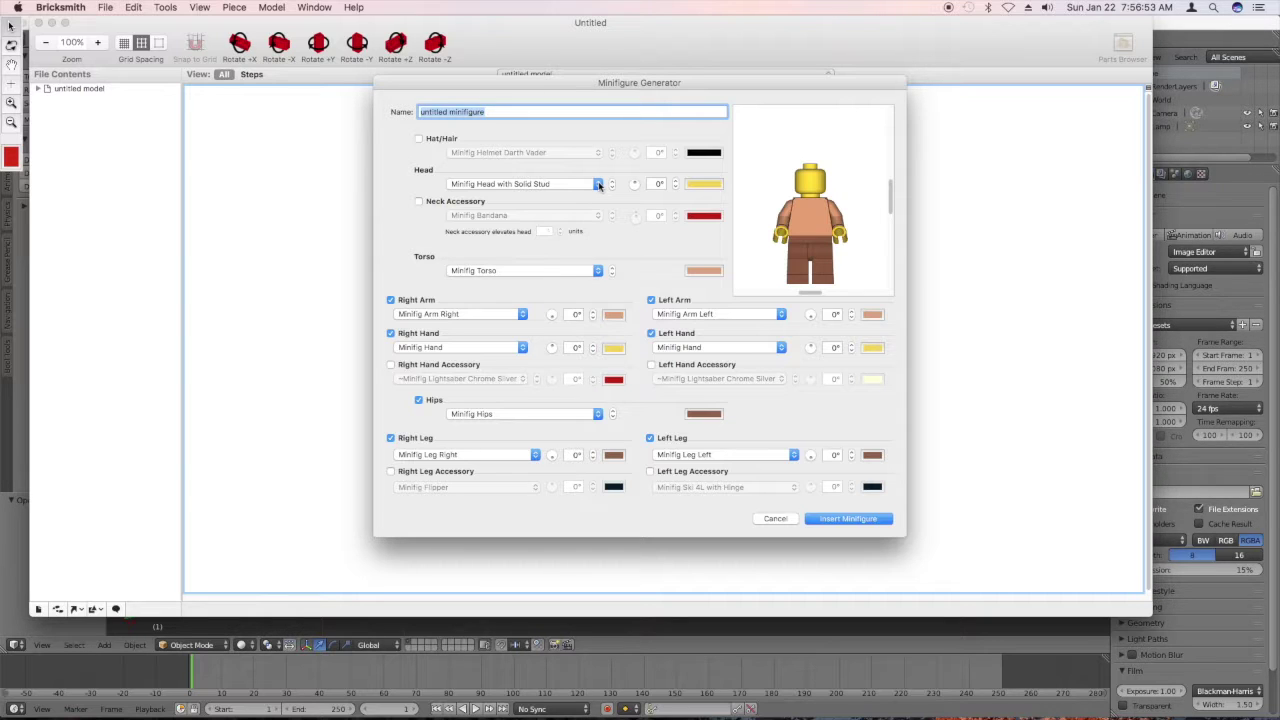
click(599, 184)
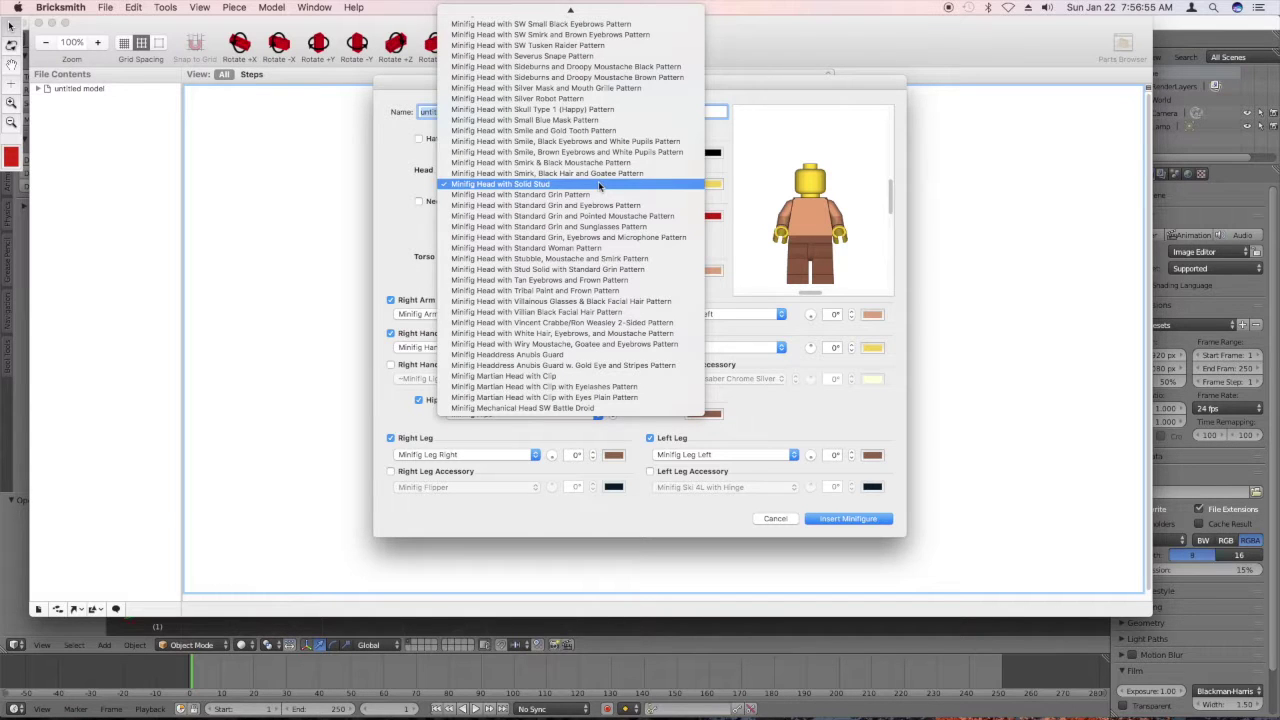
click(599, 184)
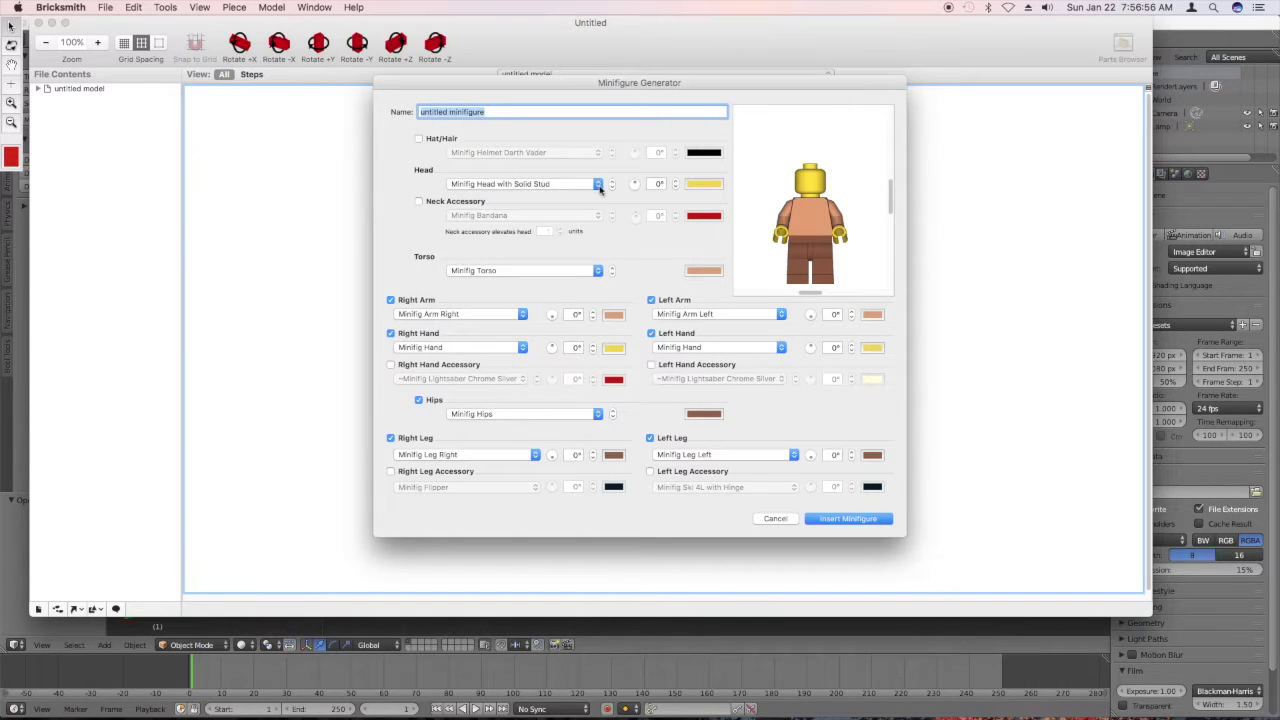
click(596, 271)
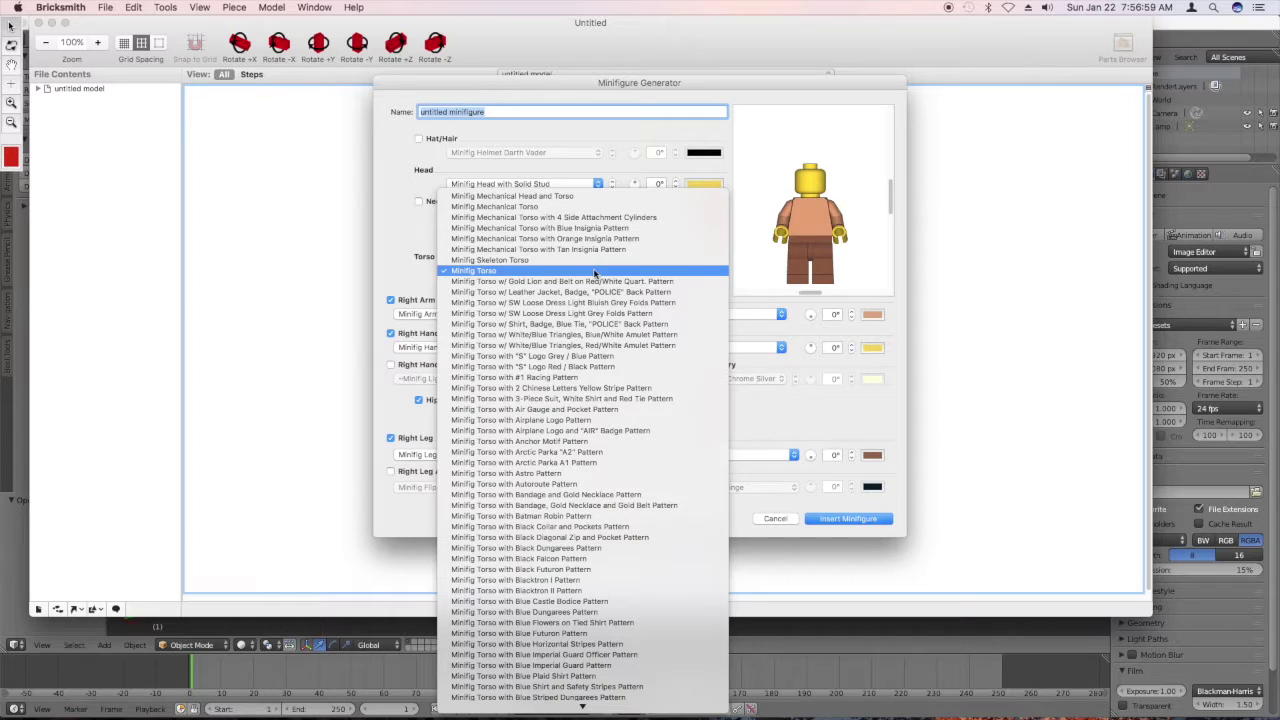
click(594, 271)
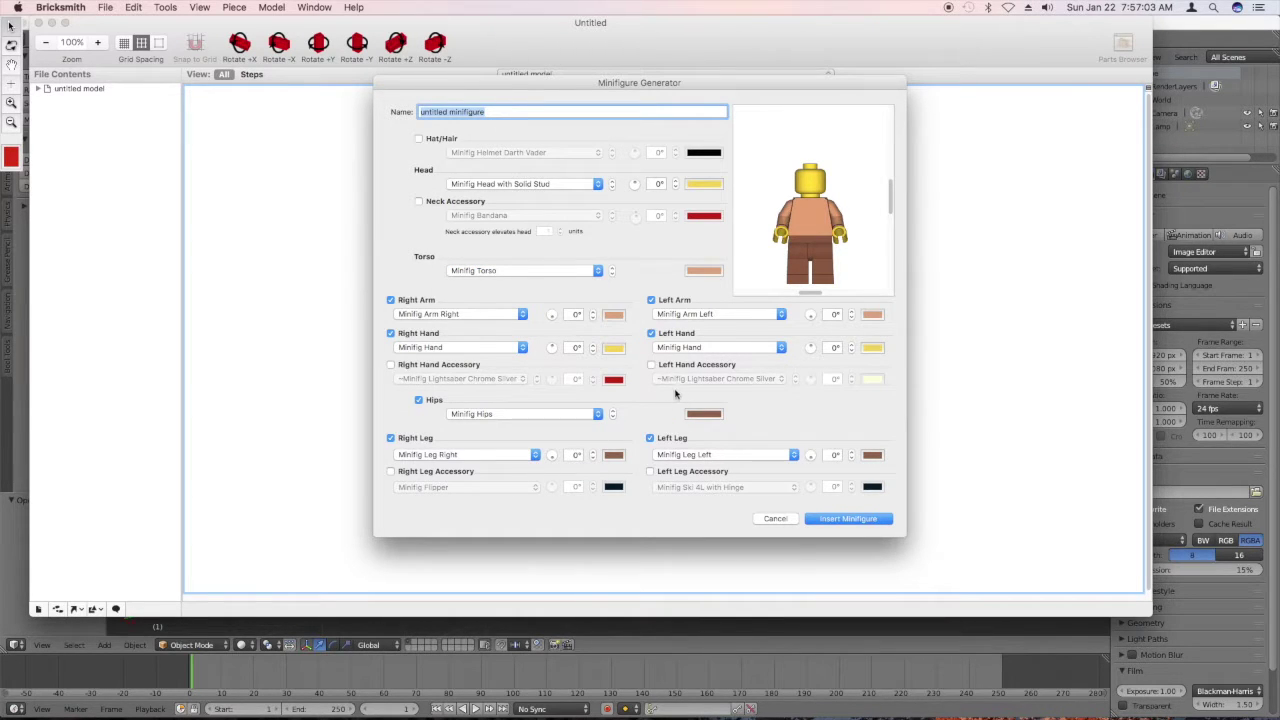
drag(756, 290, 834, 252)
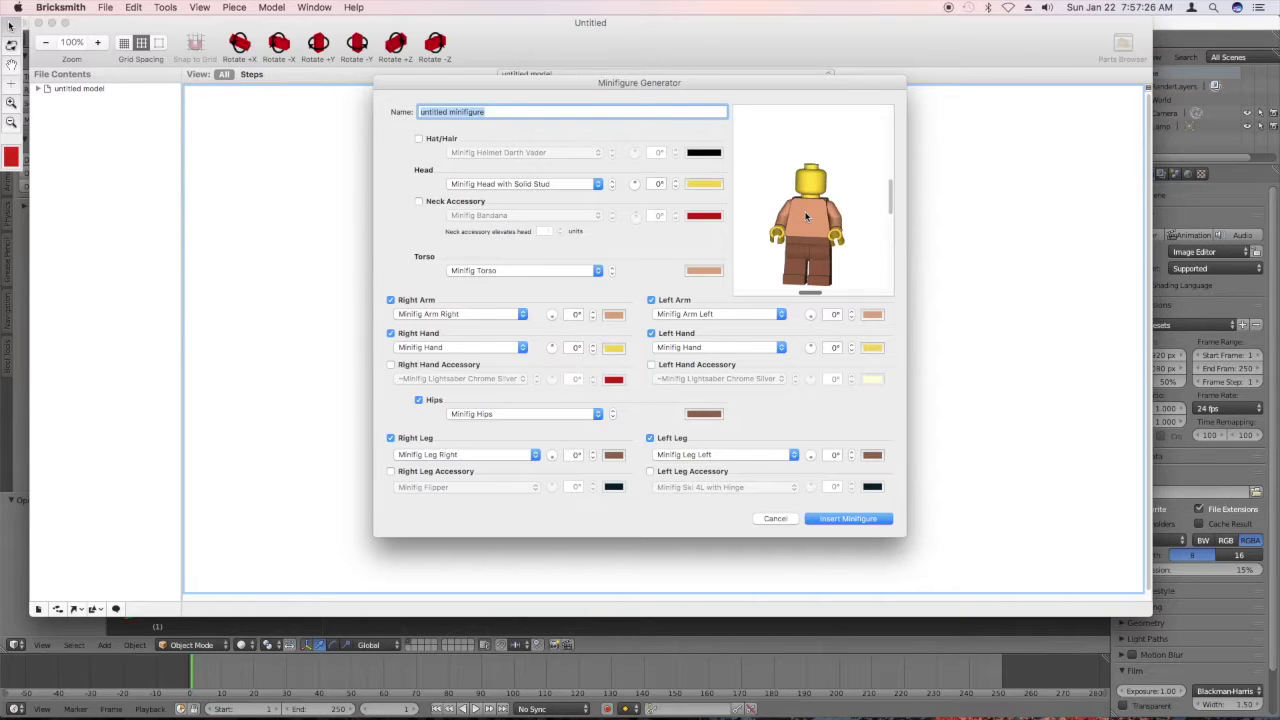
click(855, 519)
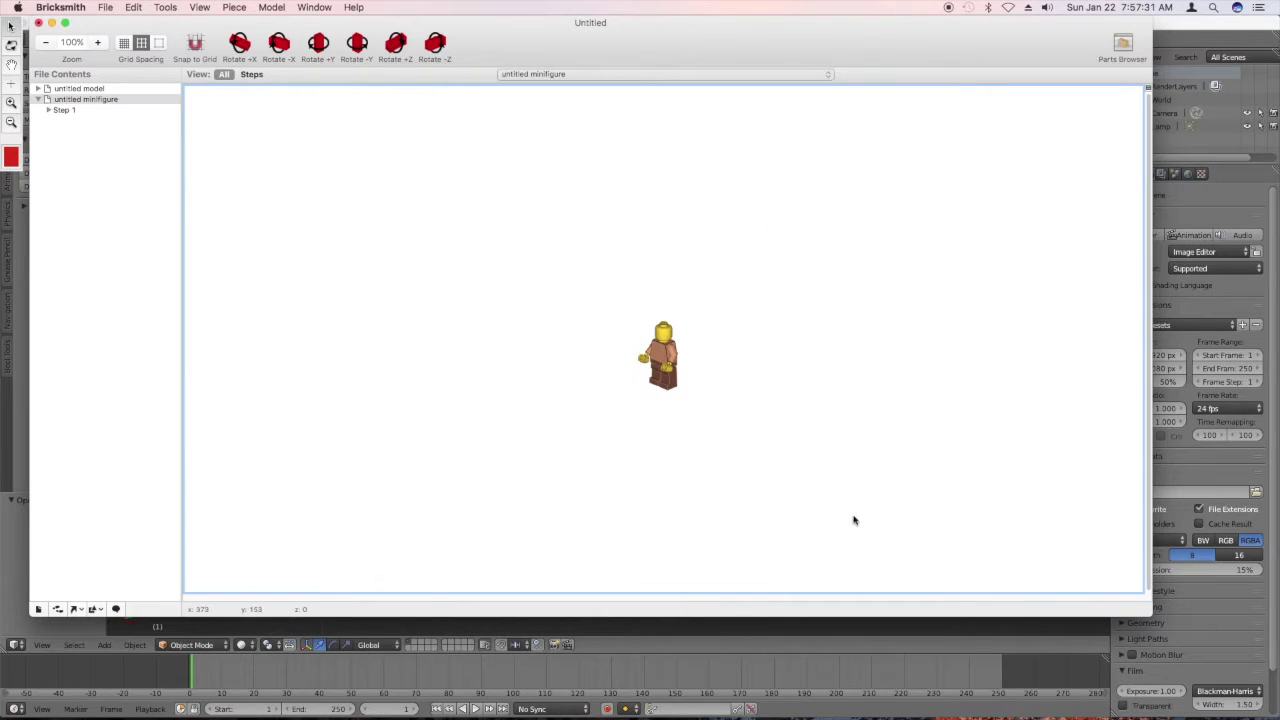
- Delete the empty 'untitled model' from File Contents, leaving only the minifigure
click(93, 90)
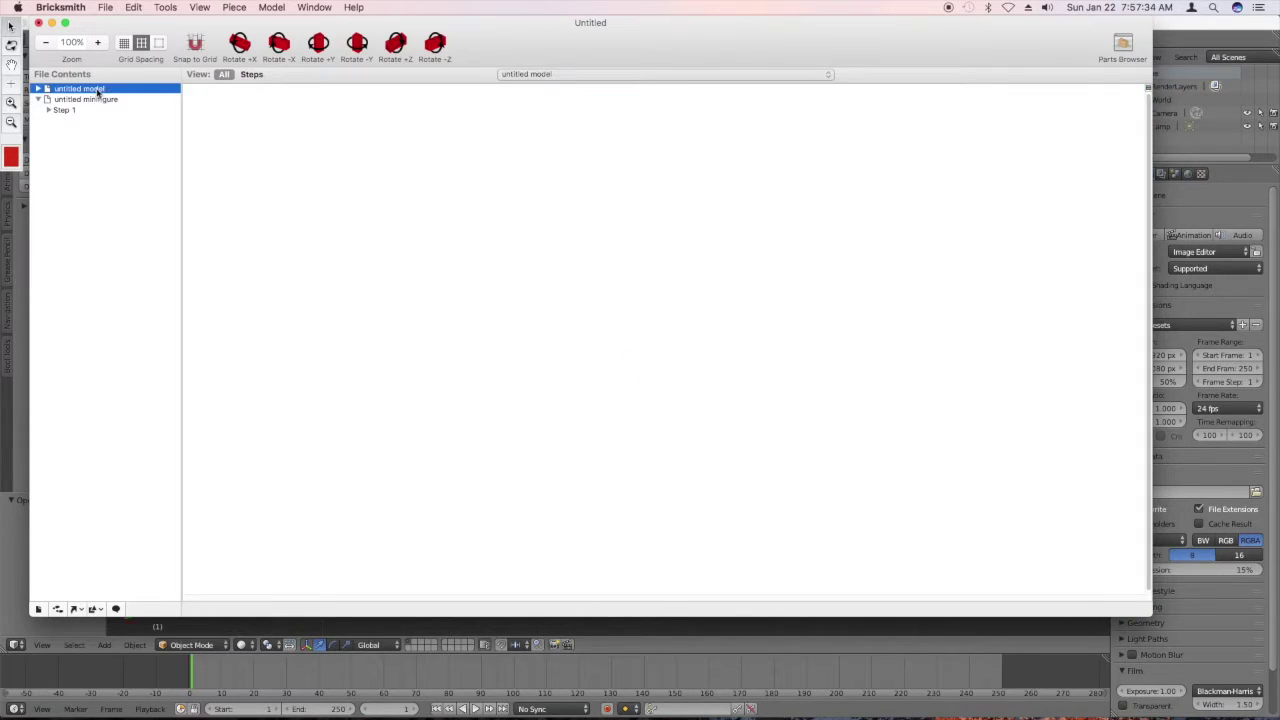
key(Delete)
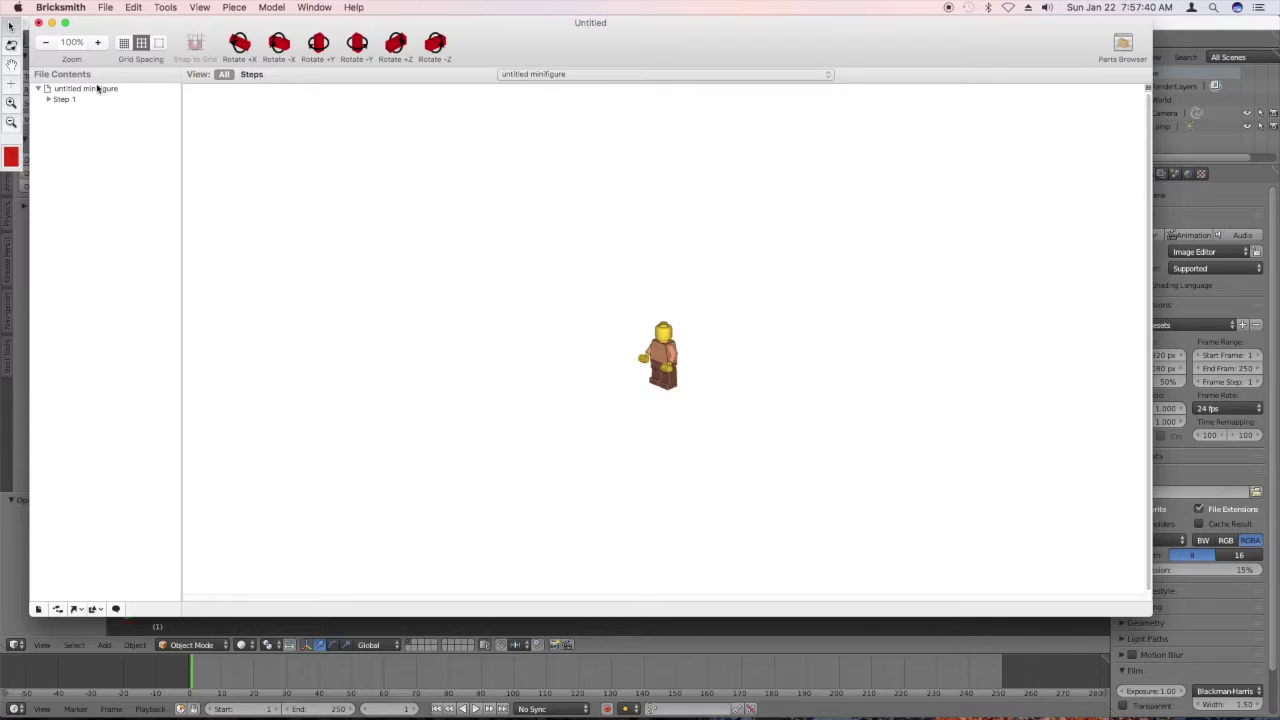
click(75, 6)
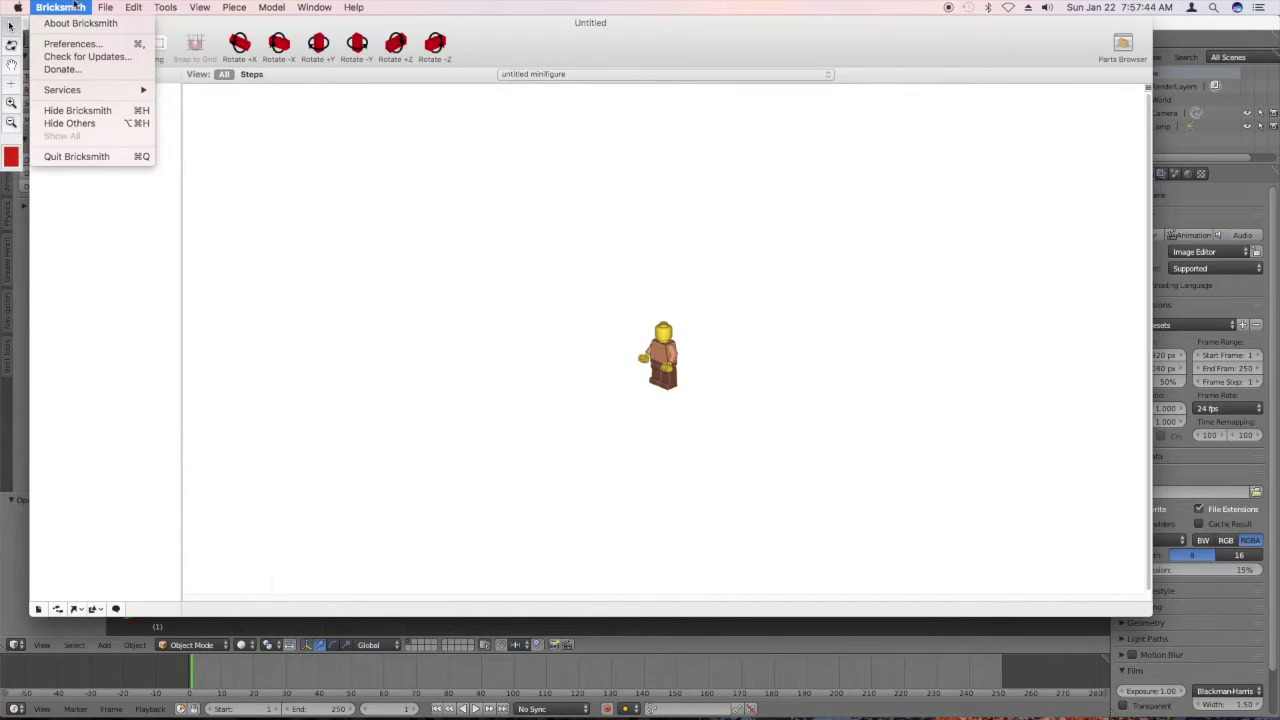
mouse_move(111, 5)
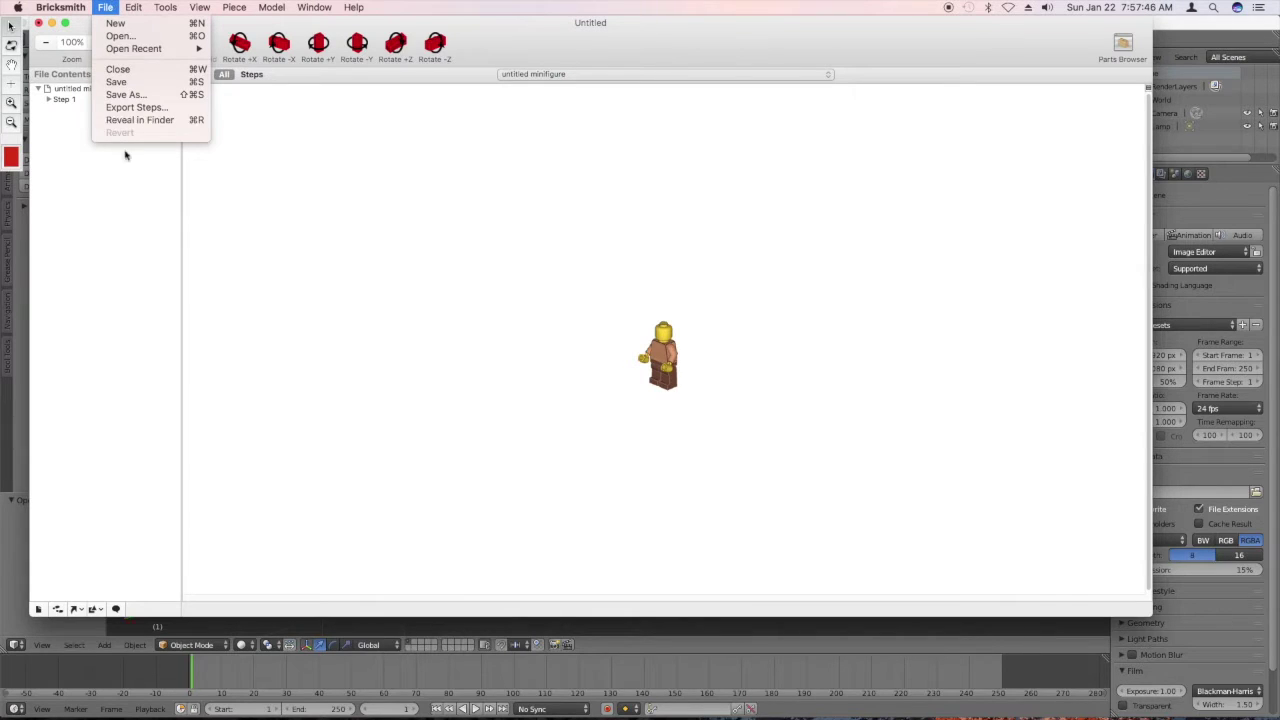
- Save the file as 'hector' in Desktop/Wegoblocks, then return to Blender
click(128, 94)
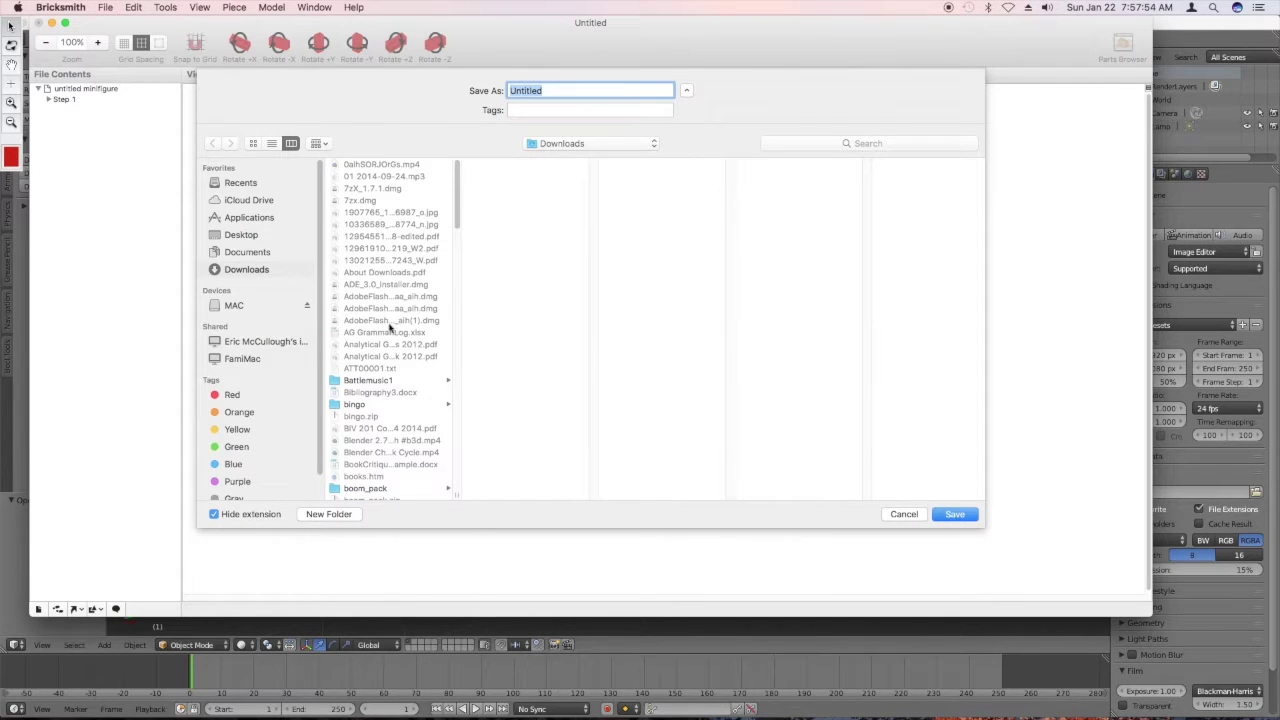
click(287, 236)
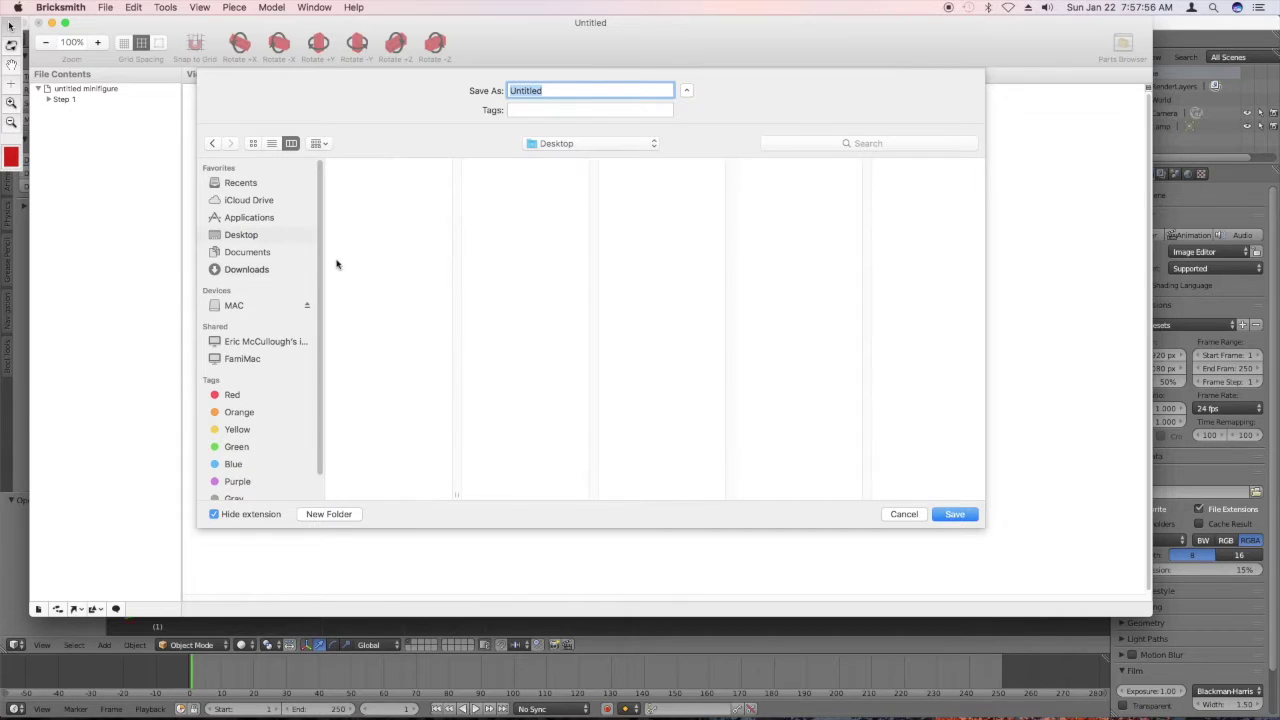
scroll(379, 278, down, 2)
click(416, 471)
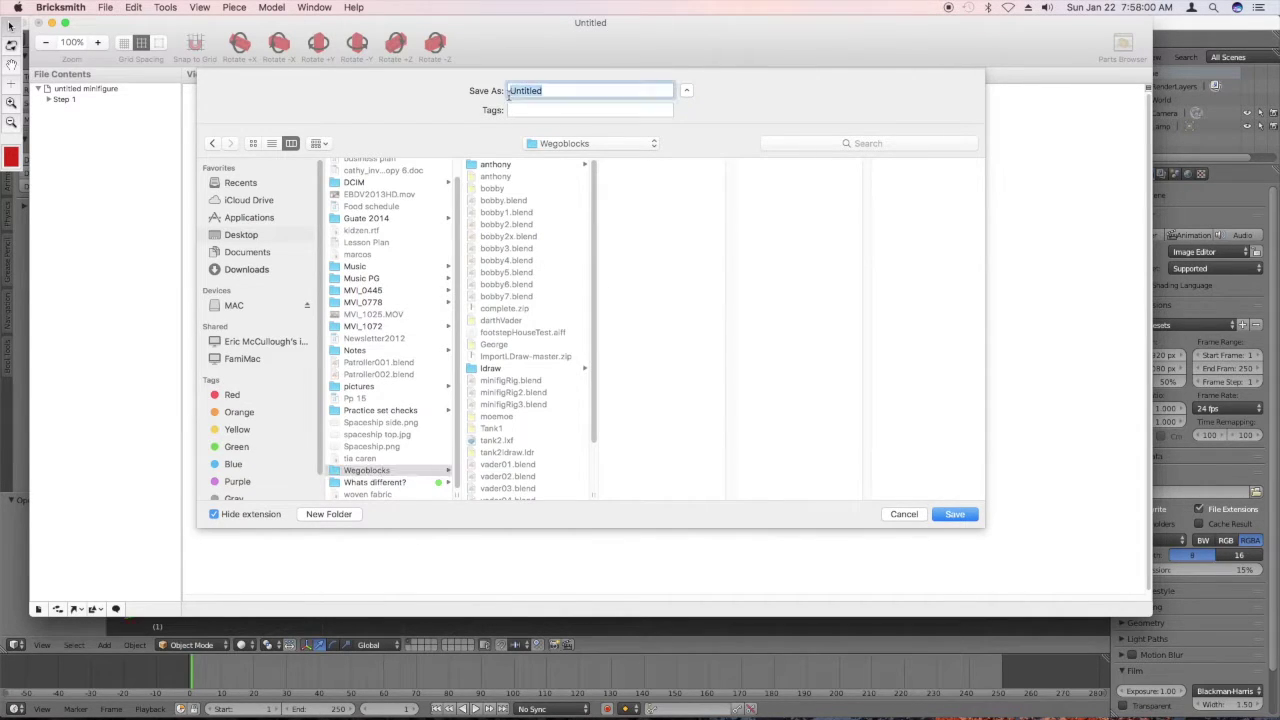
double_click(550, 90)
text(hector)
key(Return)
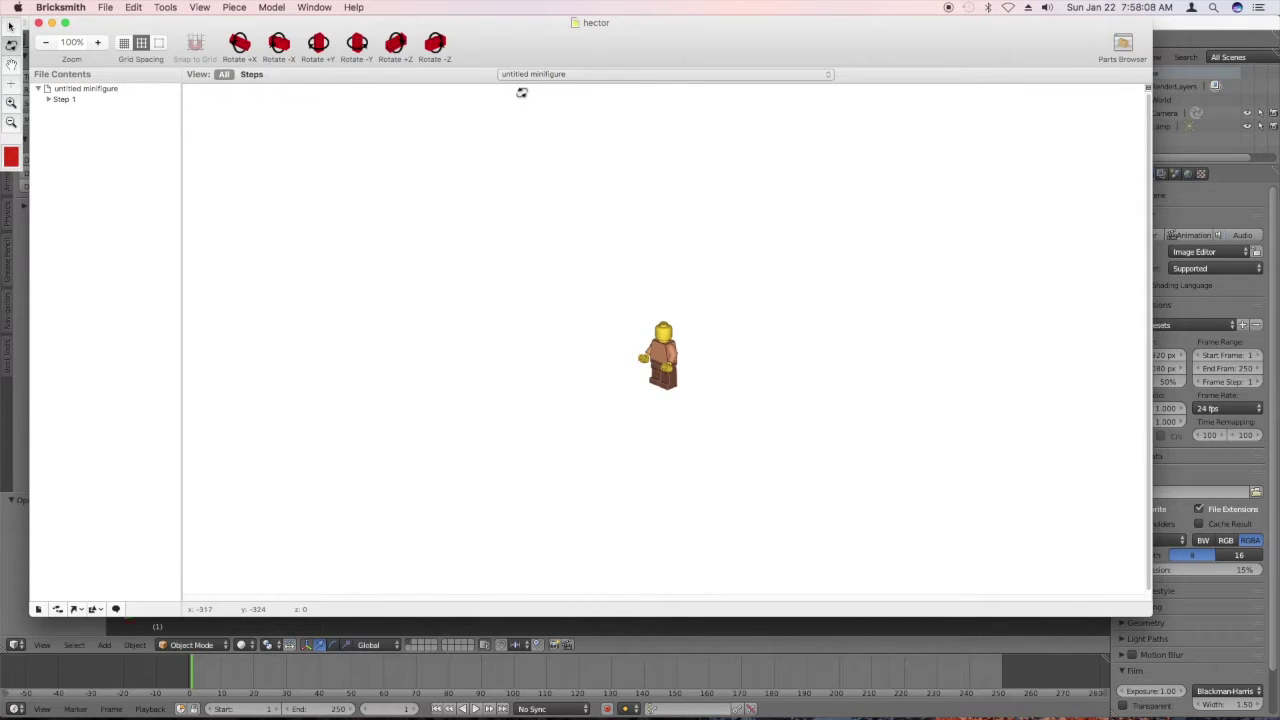
key(super+Tab)
key(super+Tab)
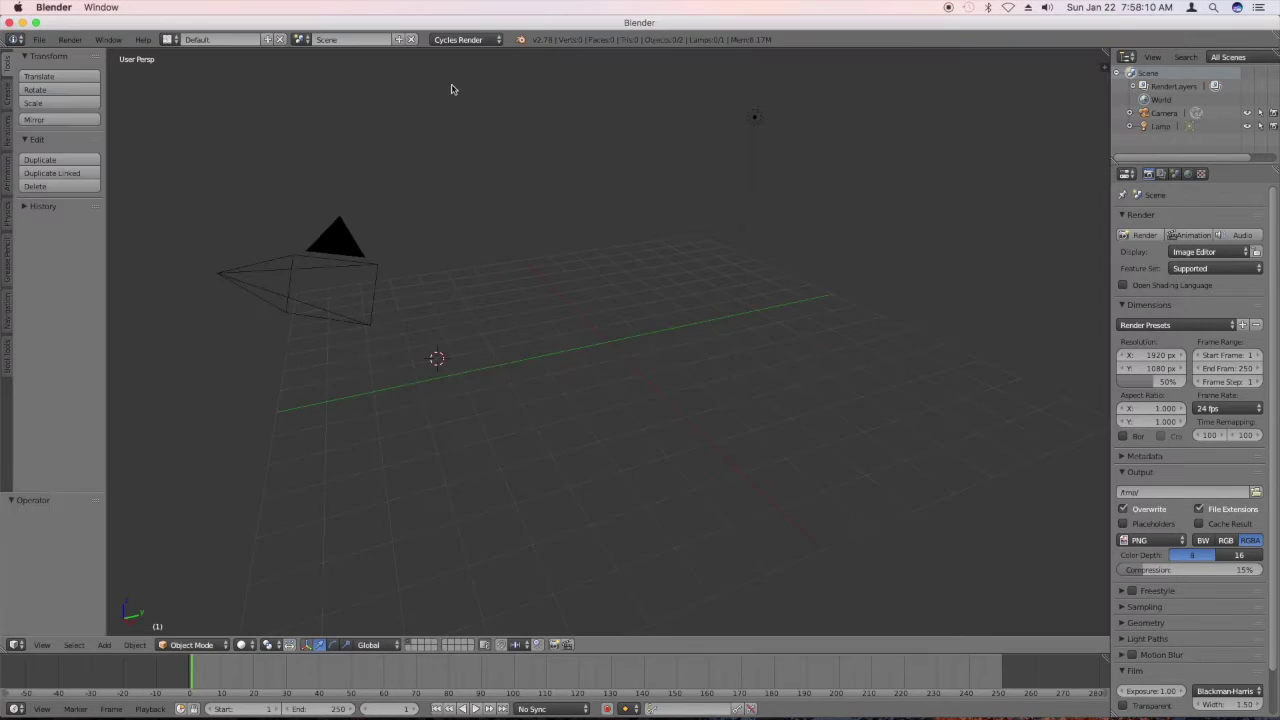
- In the LDraw importer, select hector.ldr from the Desktop/Wegoblocks folder
click(41, 40)
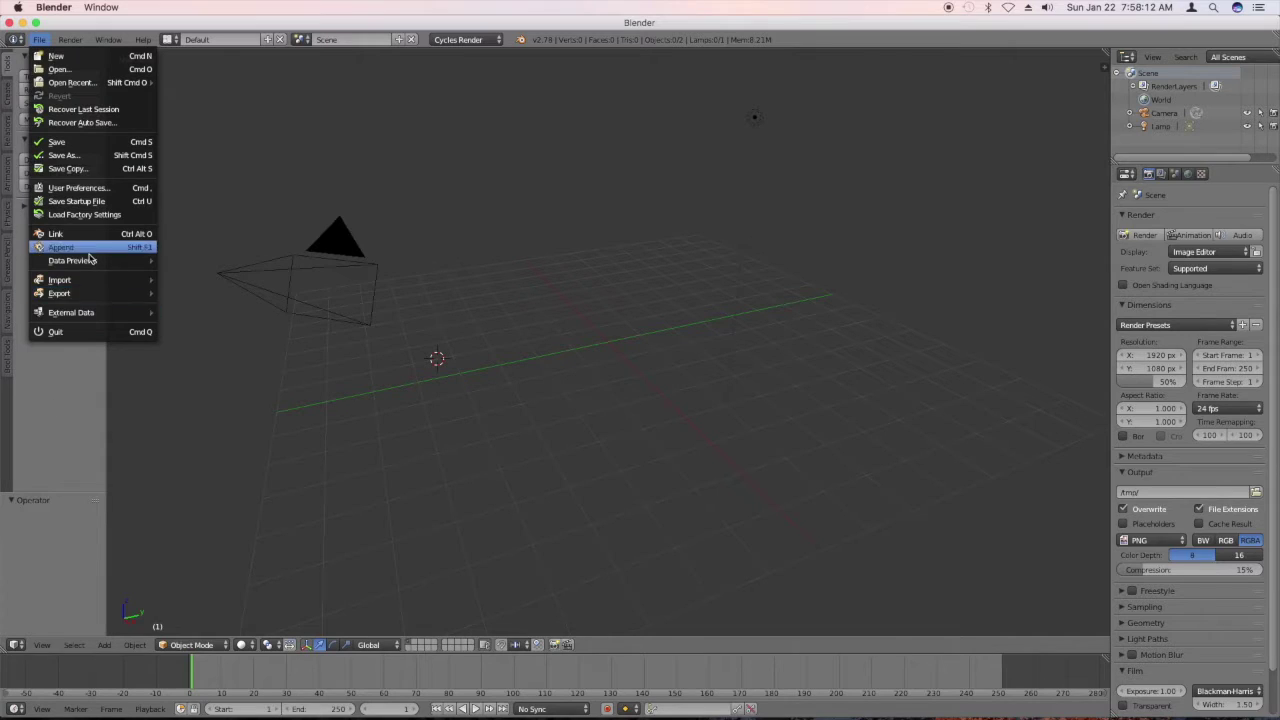
mouse_move(96, 281)
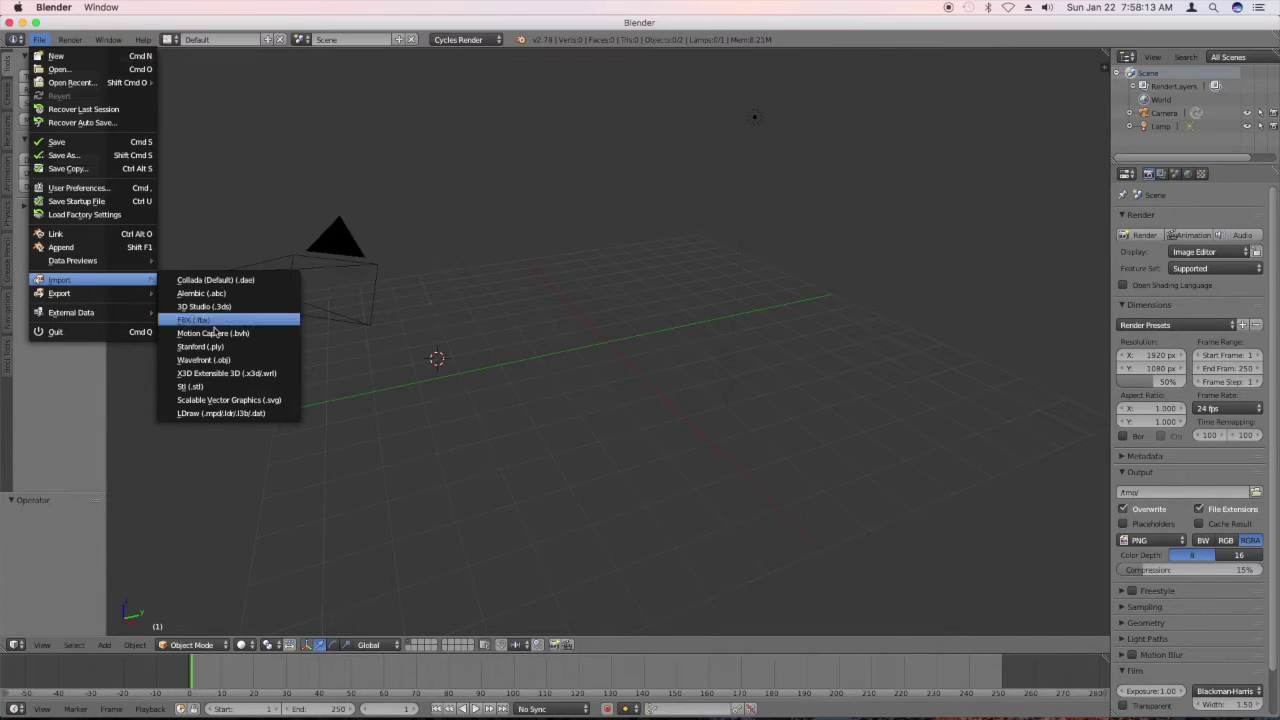
click(195, 414)
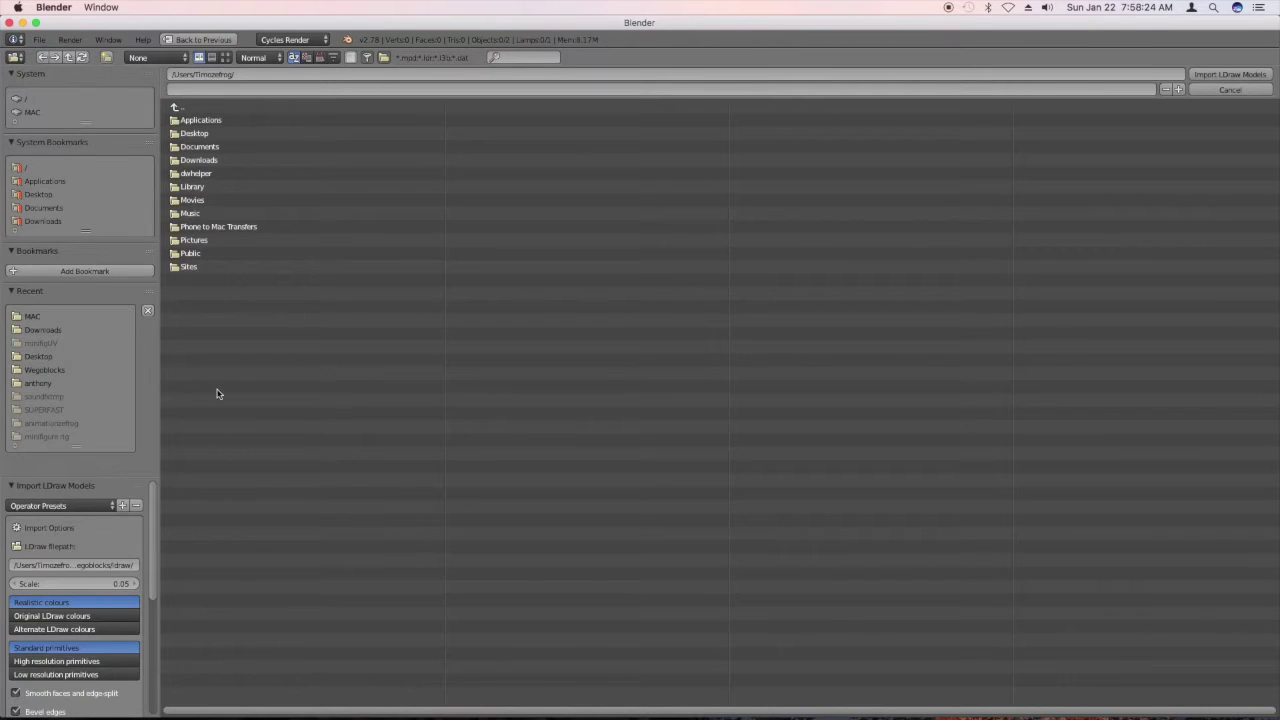
click(231, 135)
click(232, 257)
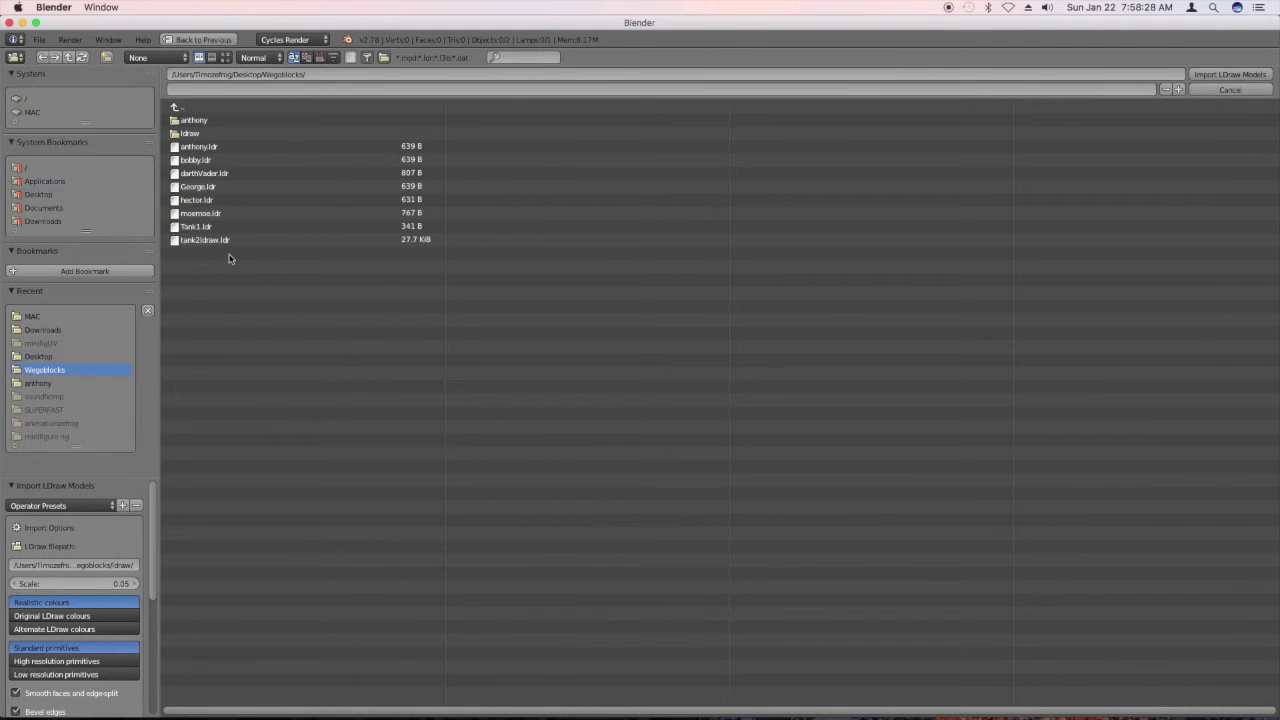
click(420, 200)
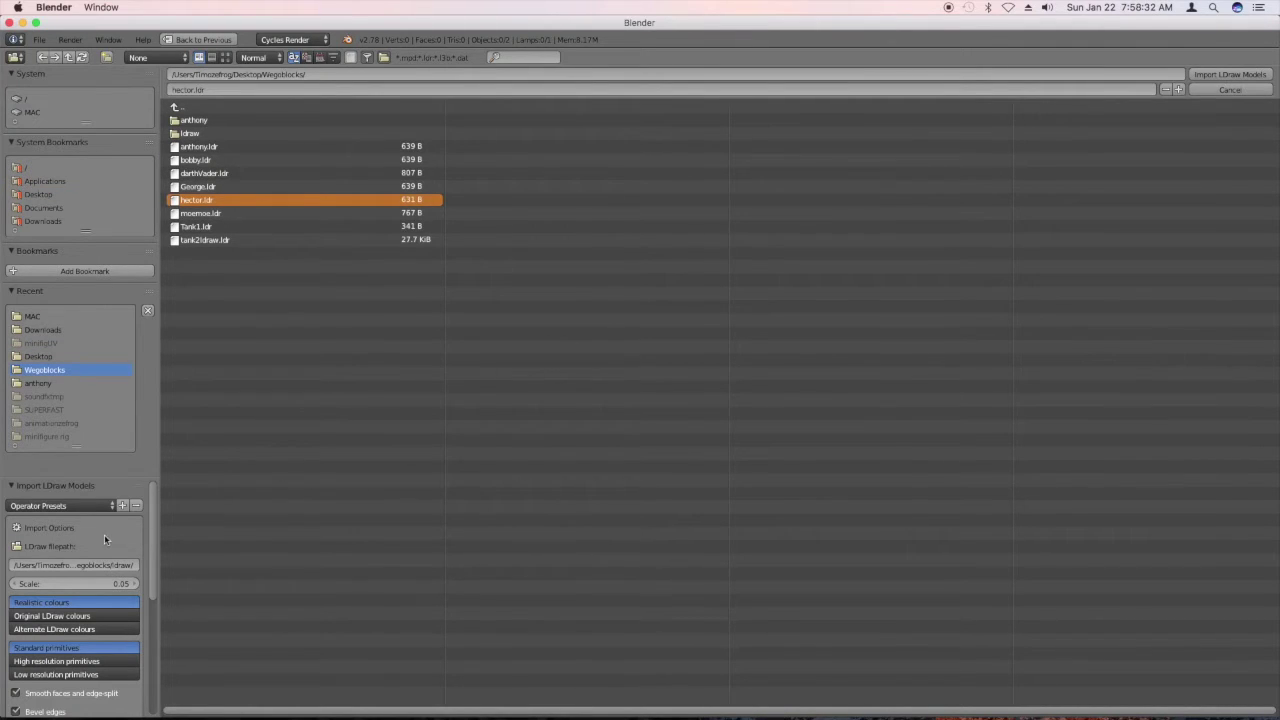
- Import hector.ldr with the Bevel edges option turned off
scroll(104, 534, down, 3)
scroll(106, 540, down, 1)
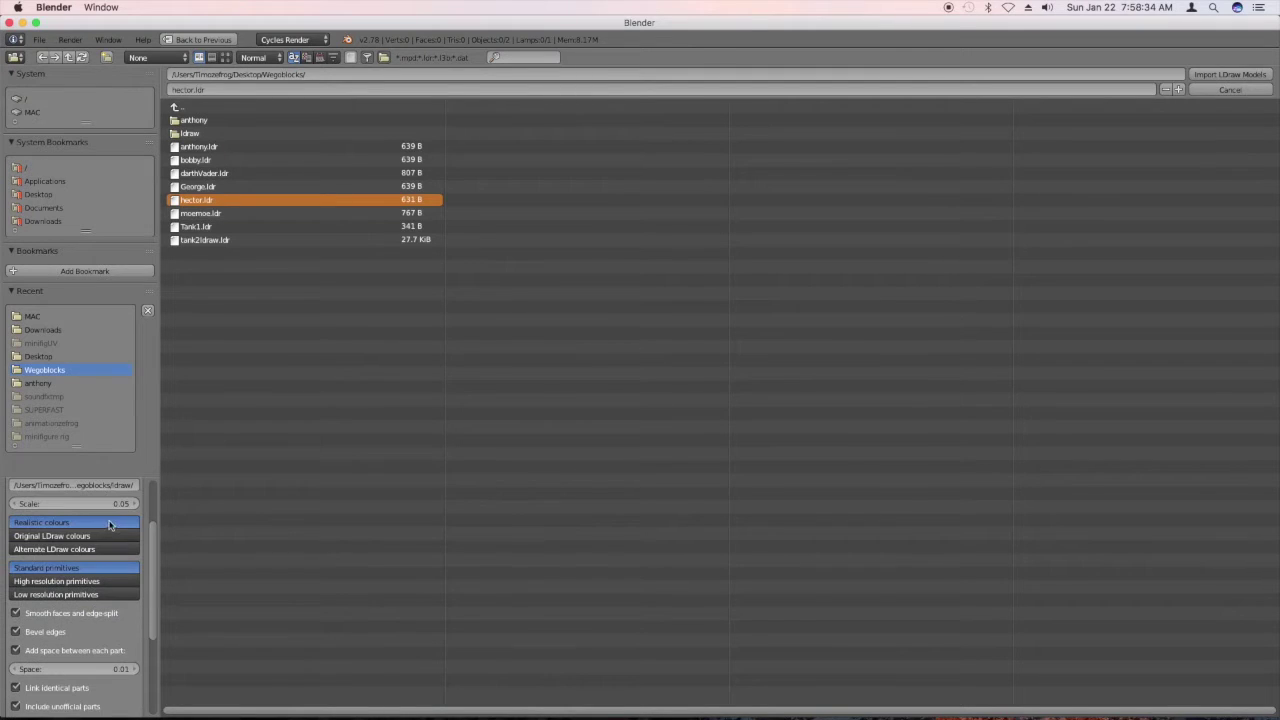
scroll(118, 540, down, 3)
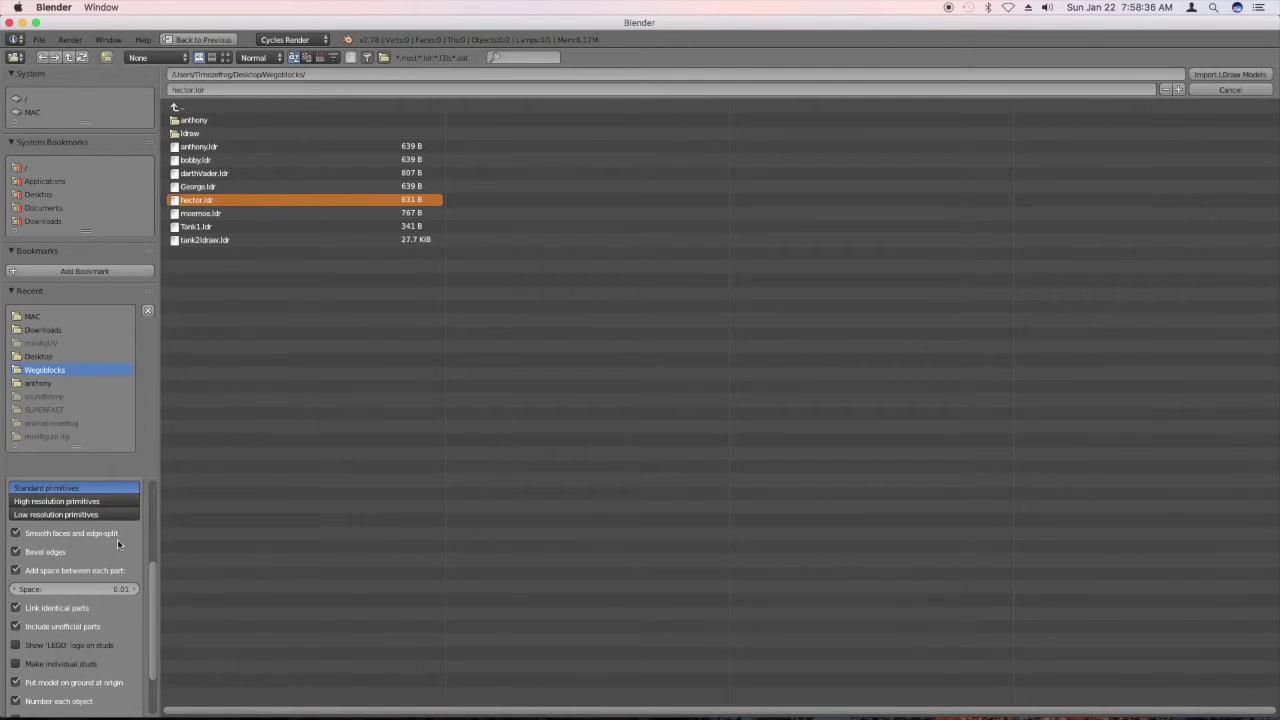
click(44, 553)
scroll(92, 566, down, 3)
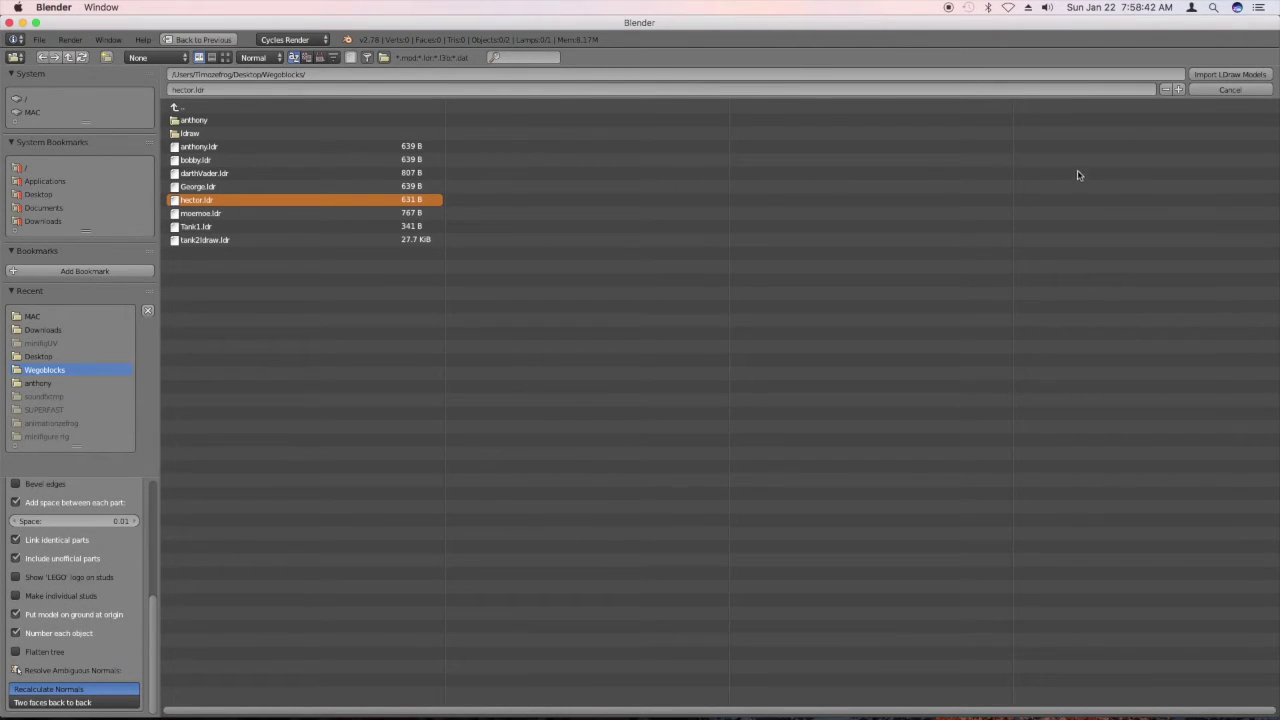
click(1256, 82)
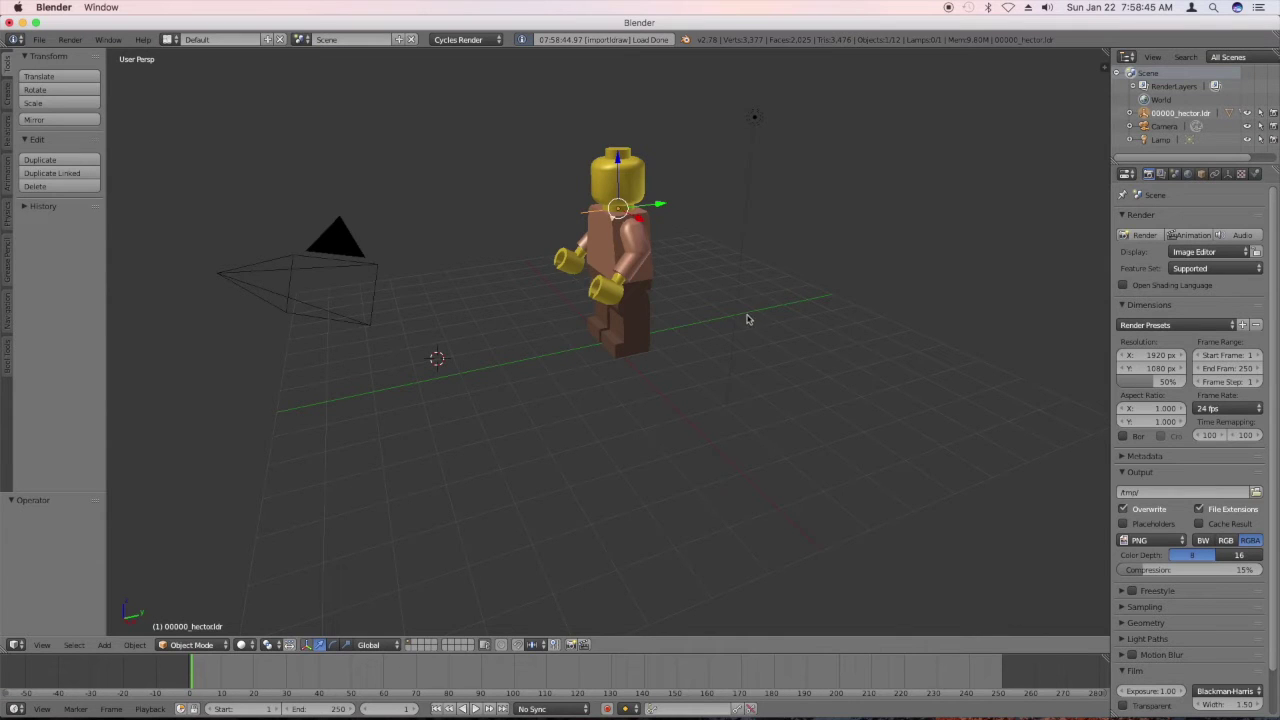
middle_drag(746, 318, 766, 297)
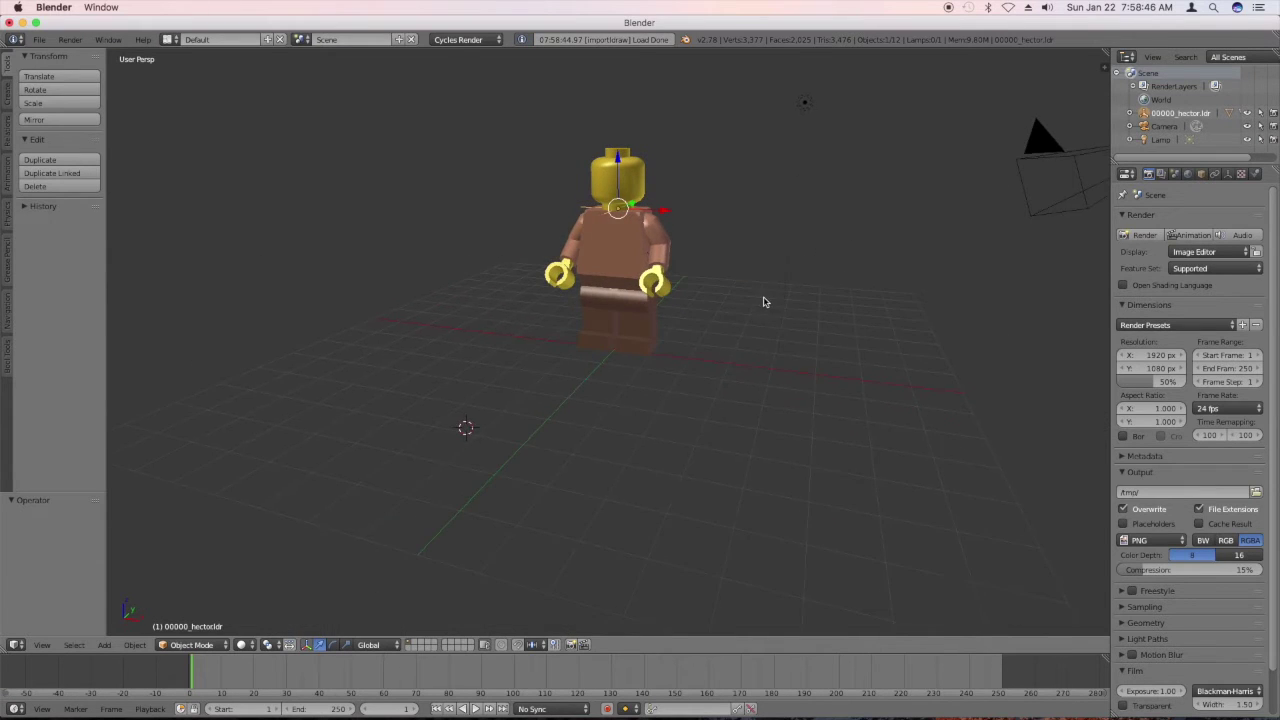
- Delete the imported parent object 00000_hector.ldr
scroll(672, 266, up, 3)
scroll(672, 266, down, 3)
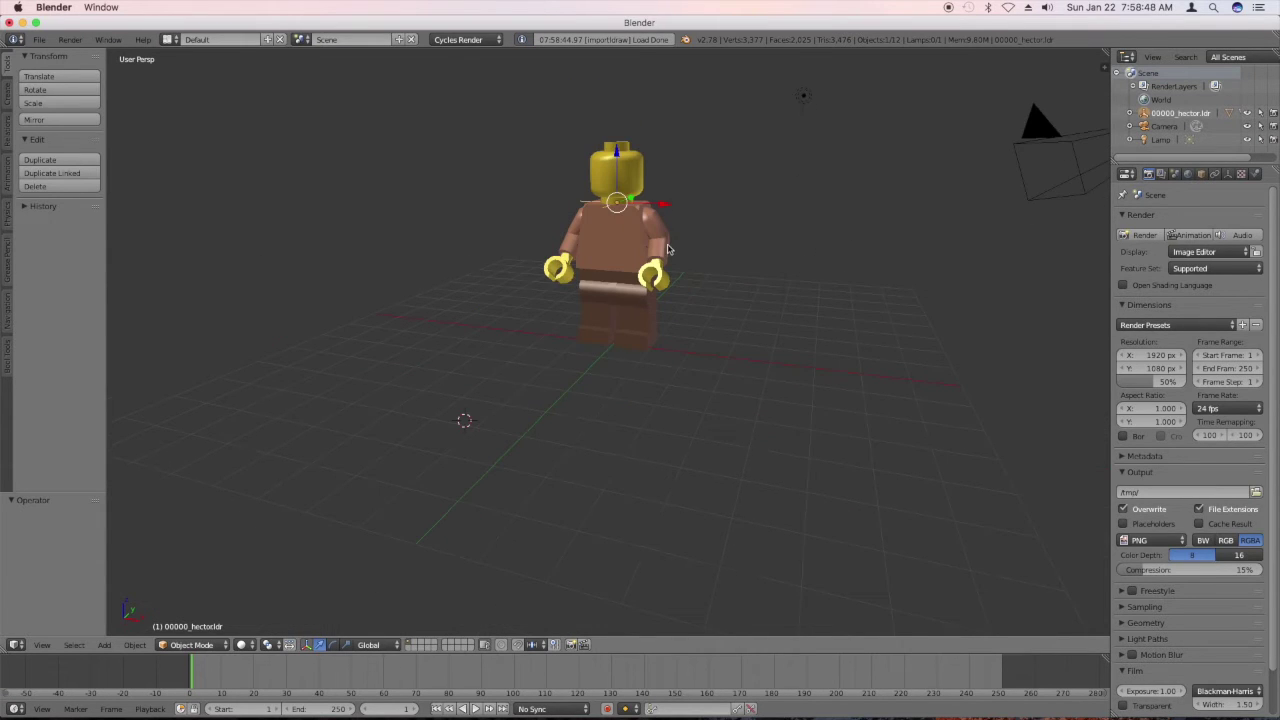
right_click(614, 208)
right_click(612, 209)
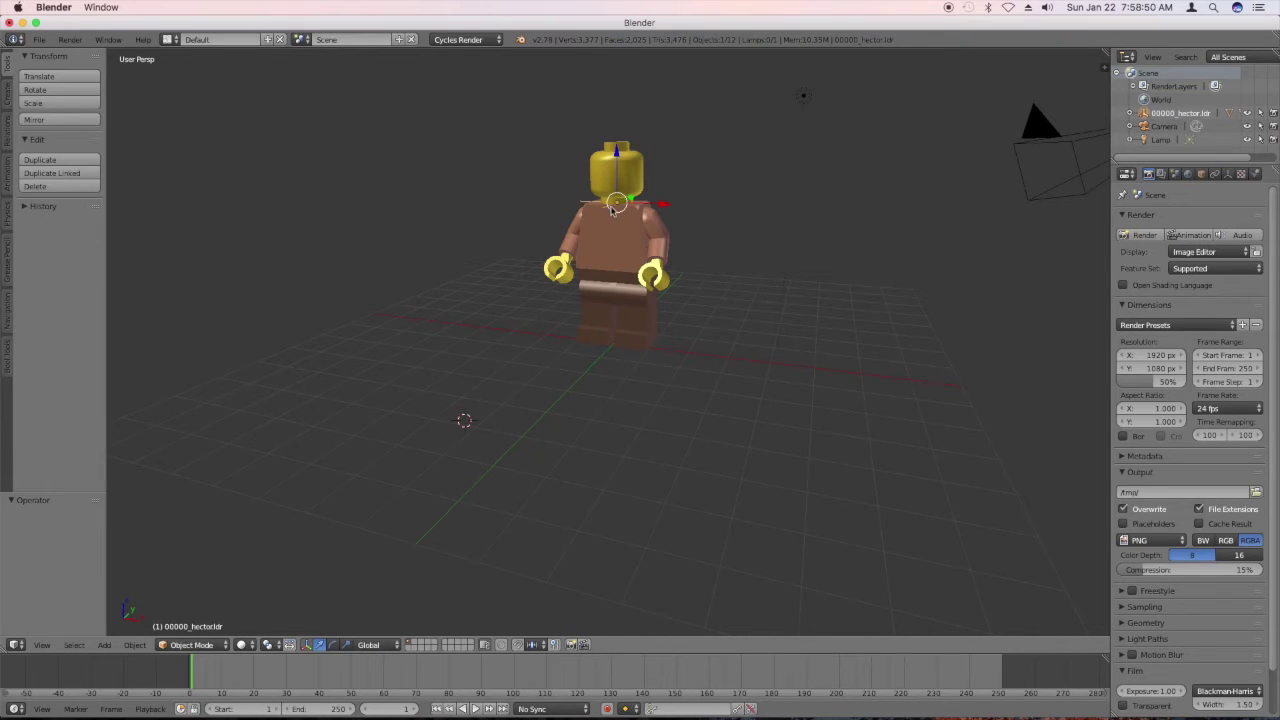
key(x)
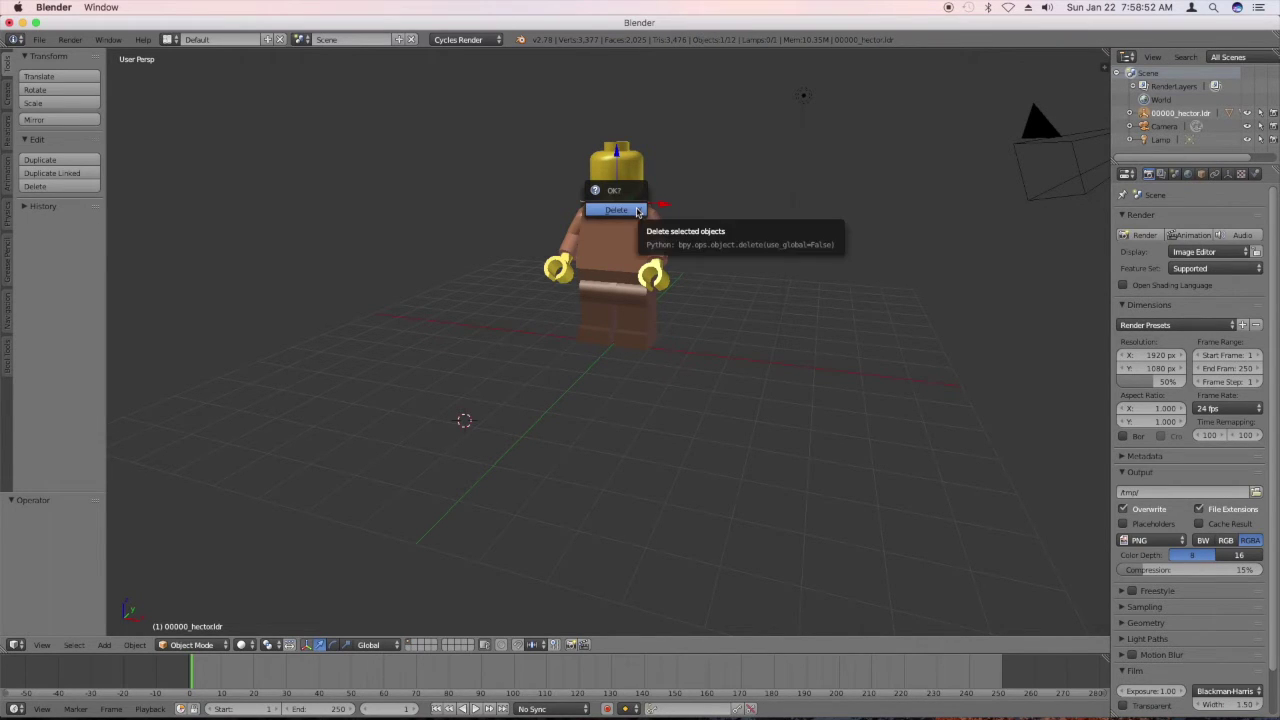
click(636, 210)
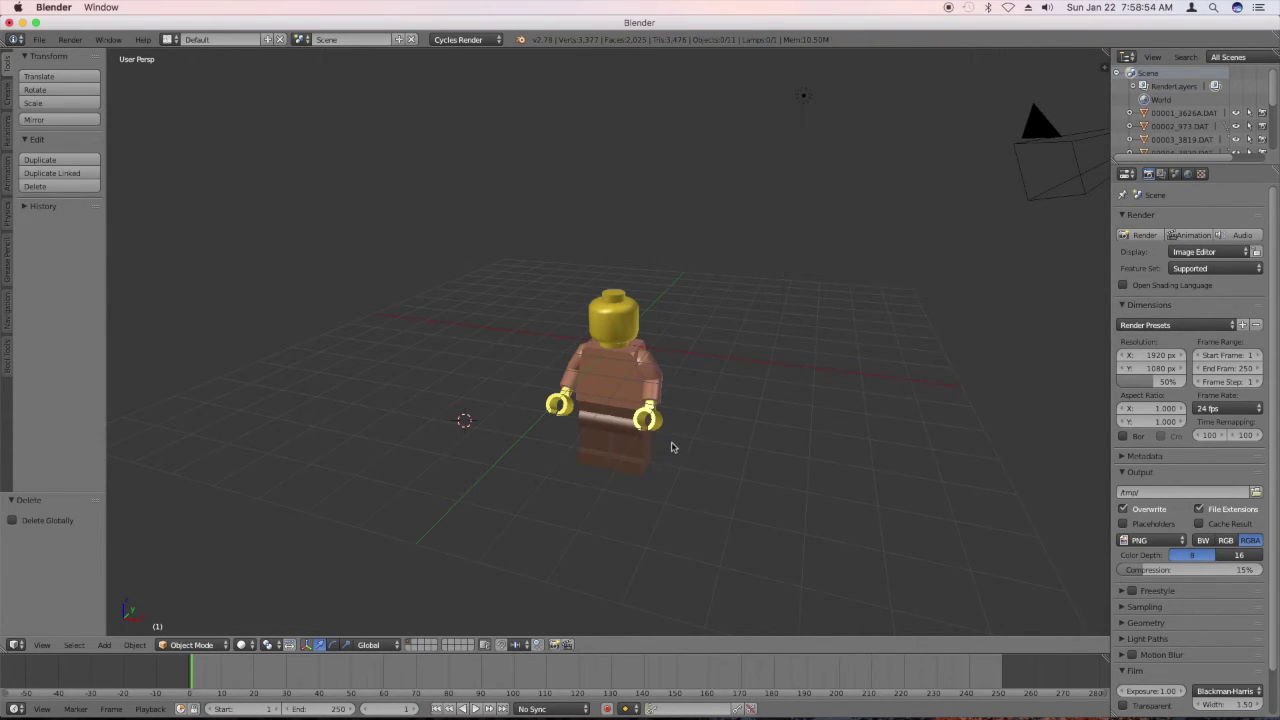
- Box-select all the minifigure's parts and raise them 3.615 along Z in front view
key(a)
key(a)
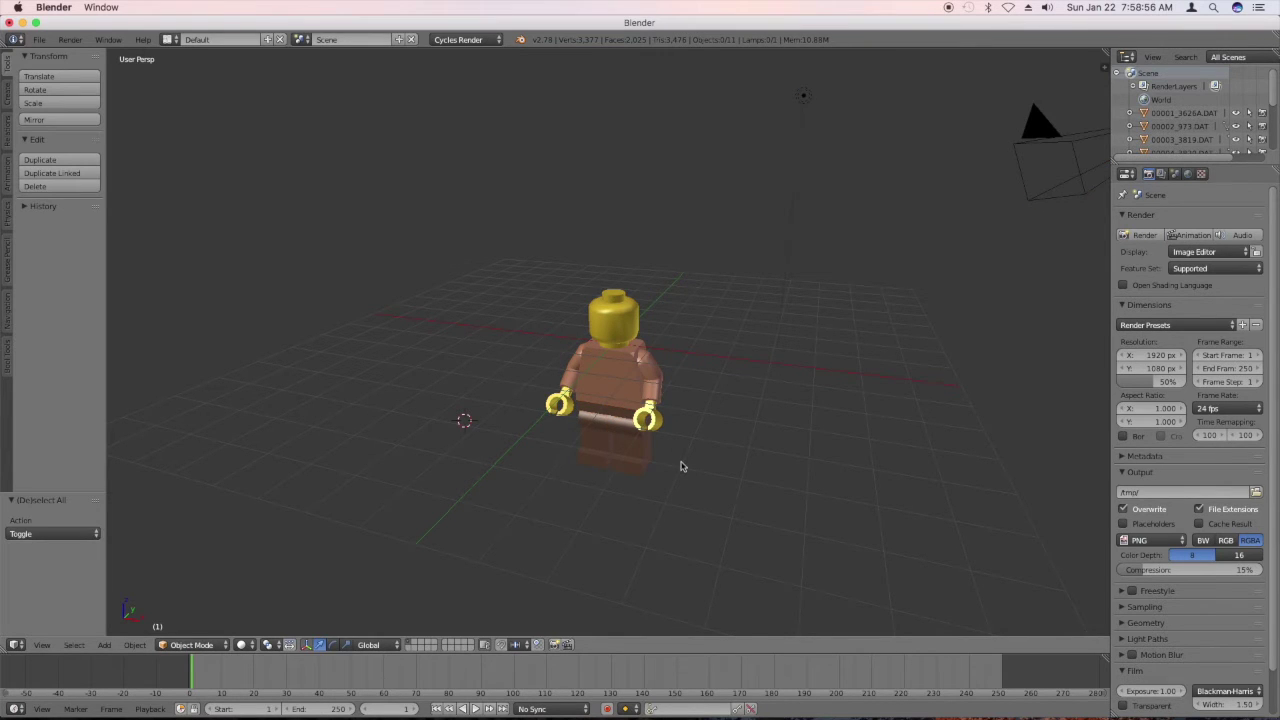
key(b)
drag(706, 523, 484, 105)
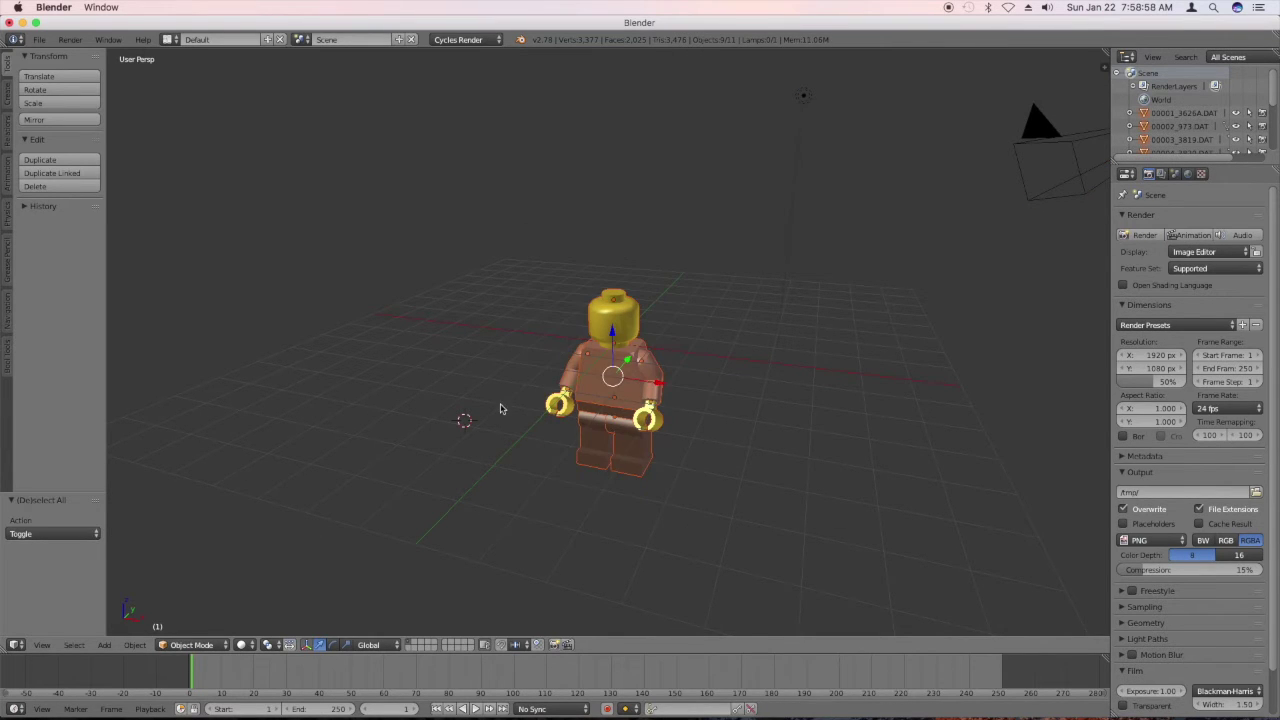
middle_drag(501, 408, 520, 380)
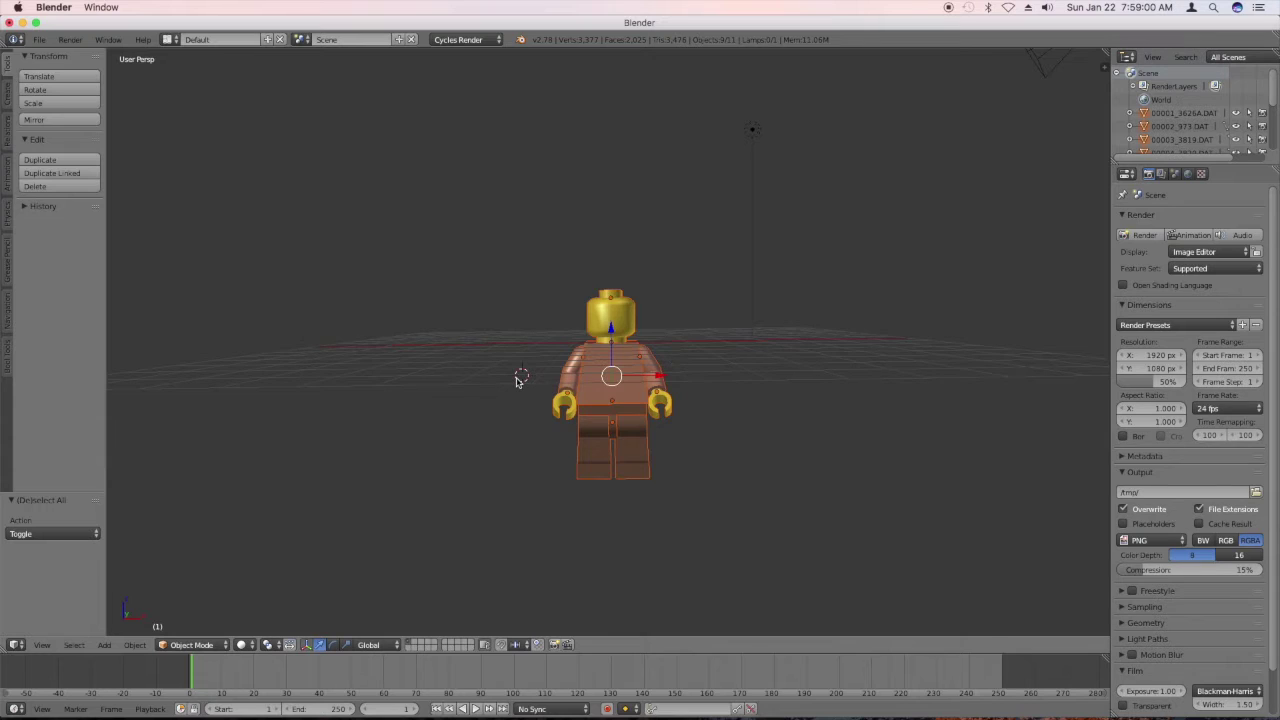
key(KP_1)
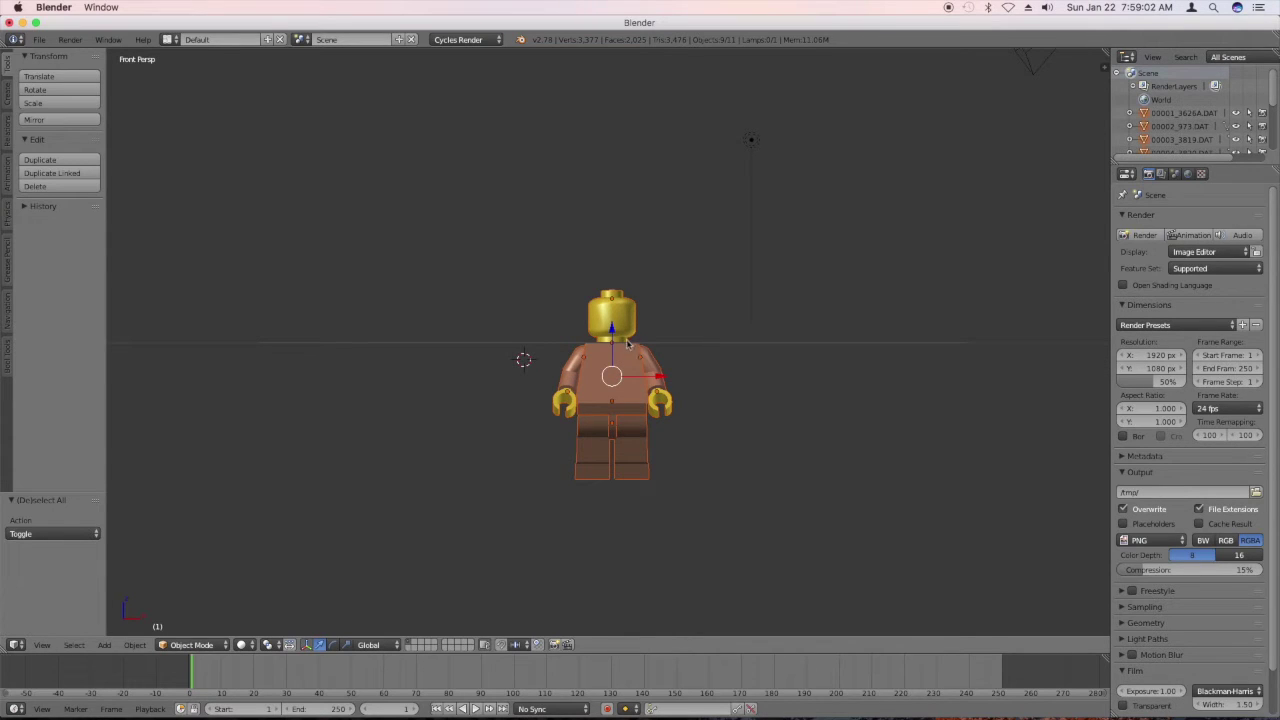
key(g)
key(z)
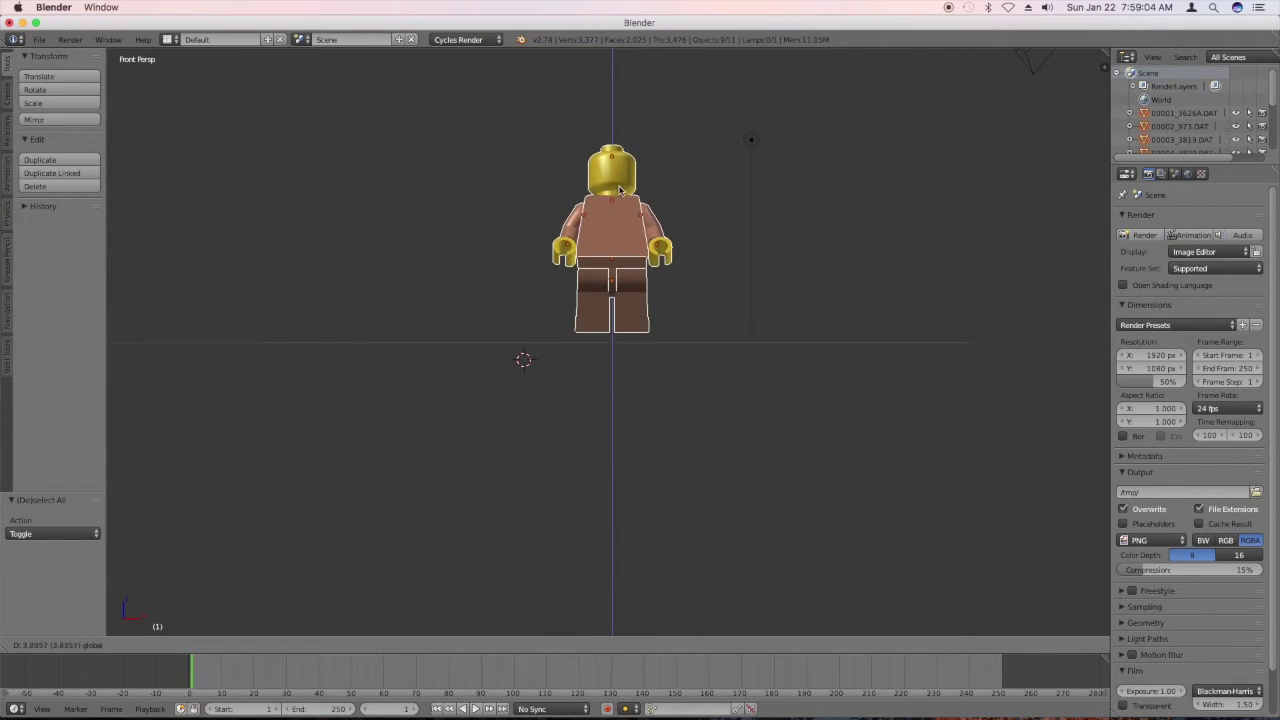
click(619, 200)
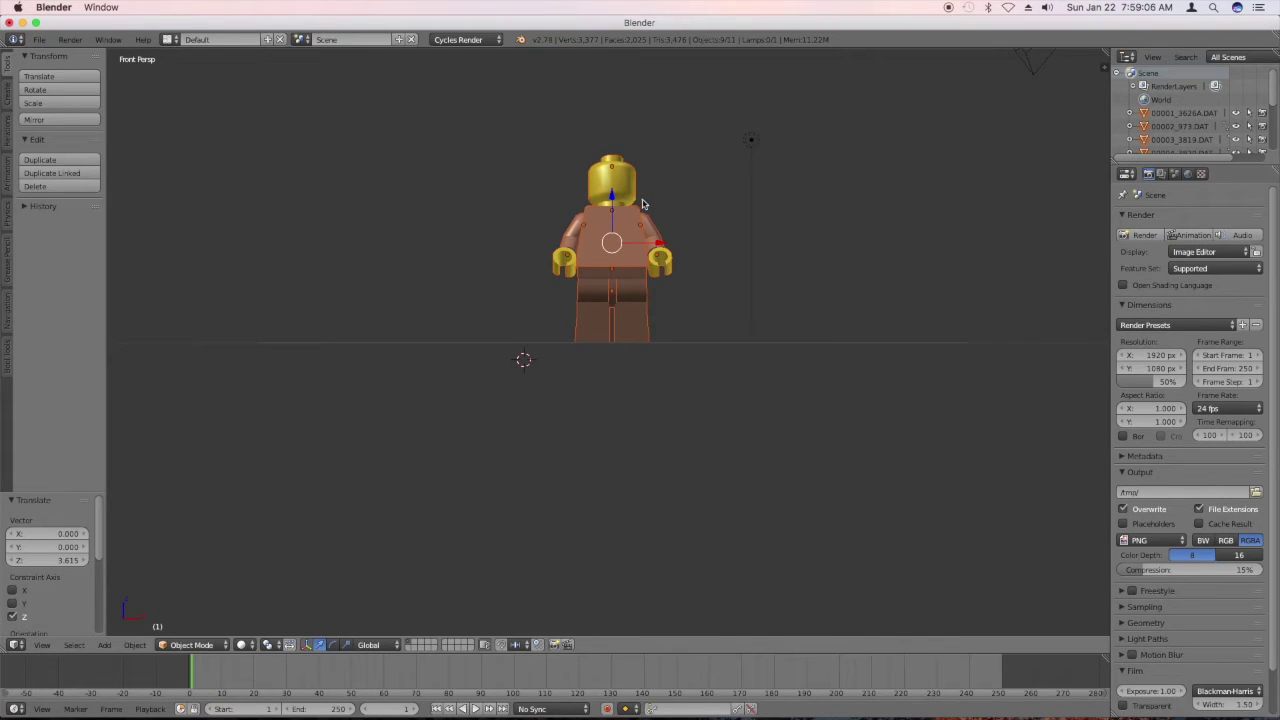
middle_drag(649, 200, 649, 246)
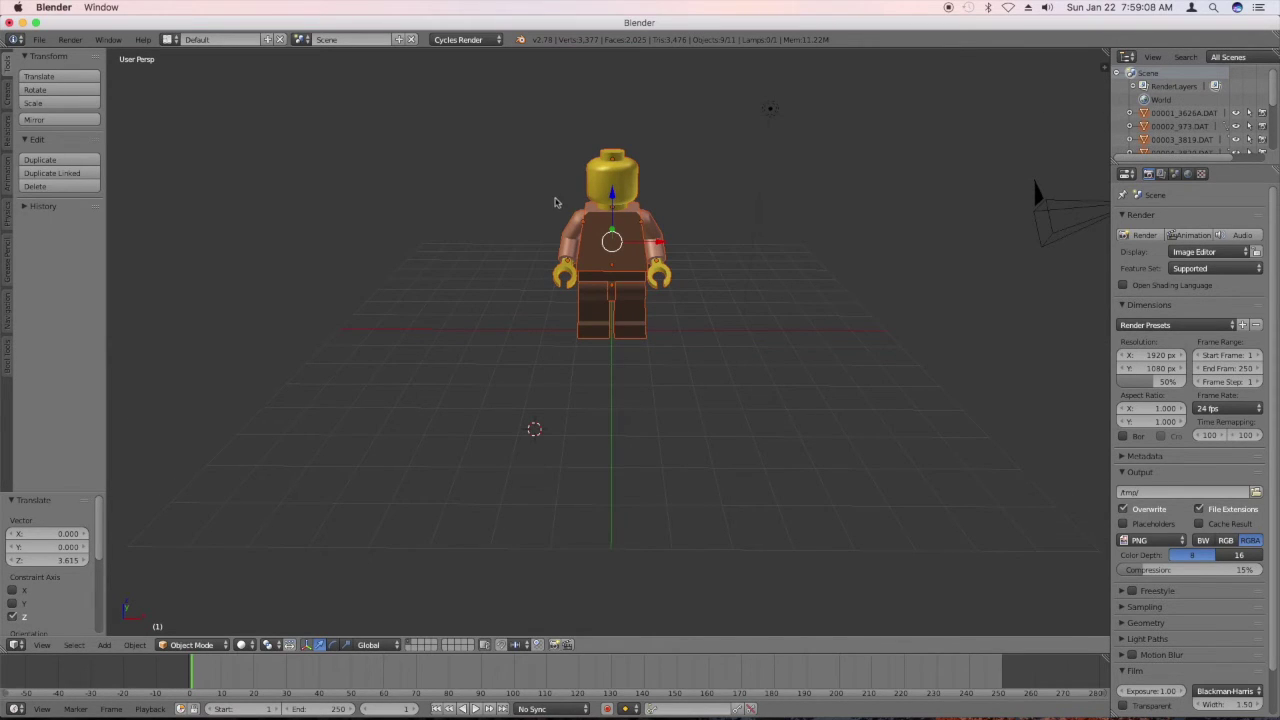